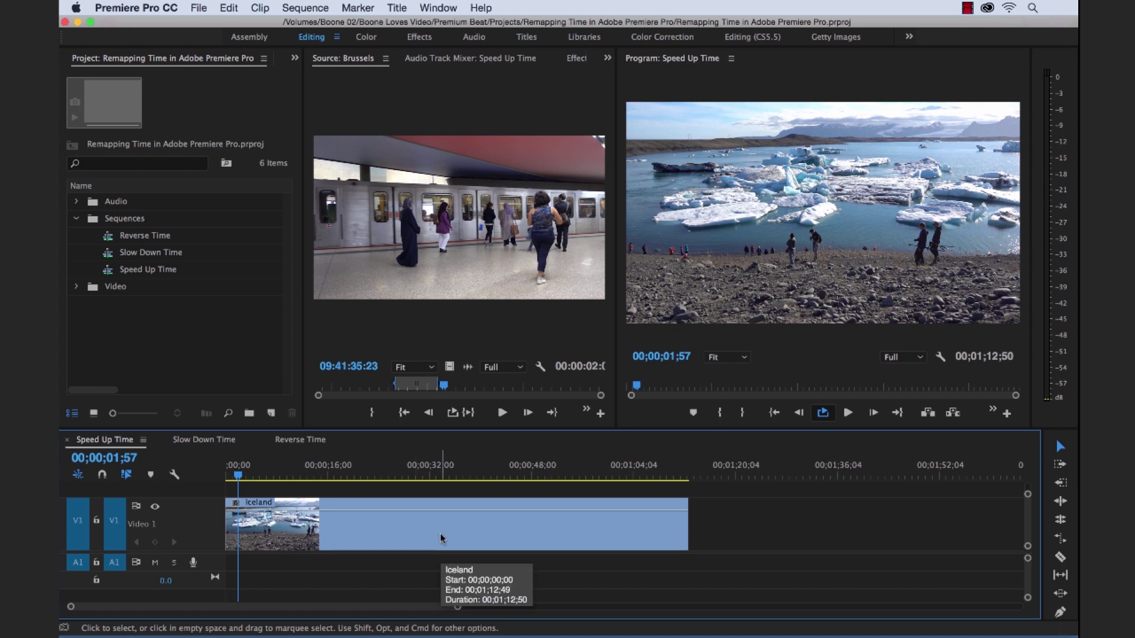
# Step: Display the Iceland clip's Time Remapping speed line and its Effect Controls settings
pyautogui.click(357, 535)
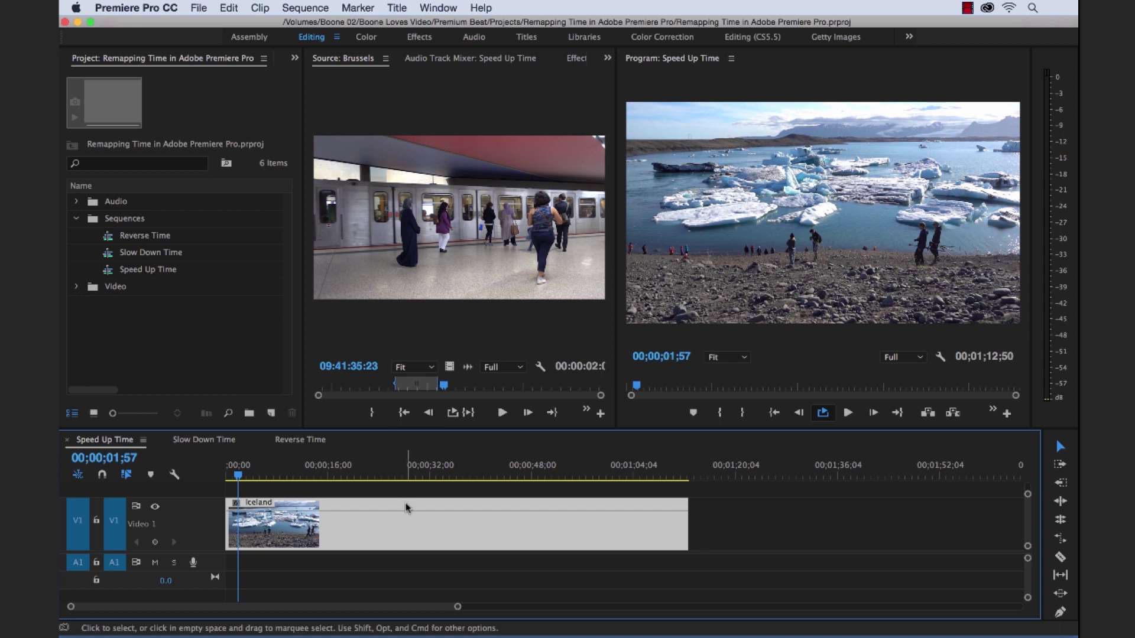
pyautogui.rightClick(352, 532)
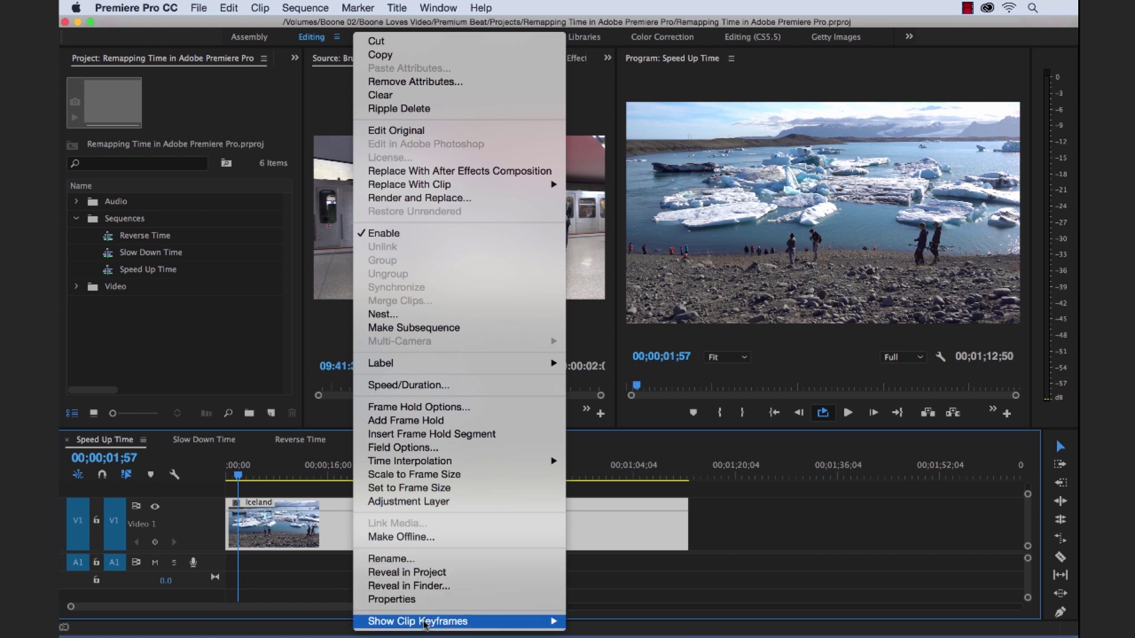
pyautogui.moveTo(424, 625)
pyautogui.moveTo(628, 624)
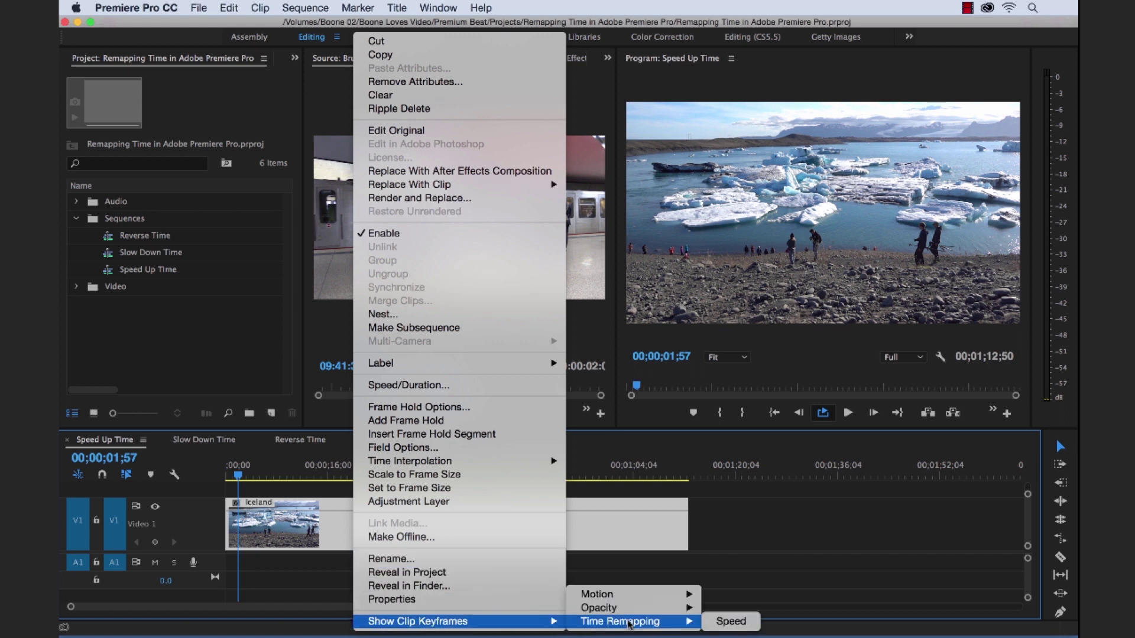
pyautogui.click(733, 623)
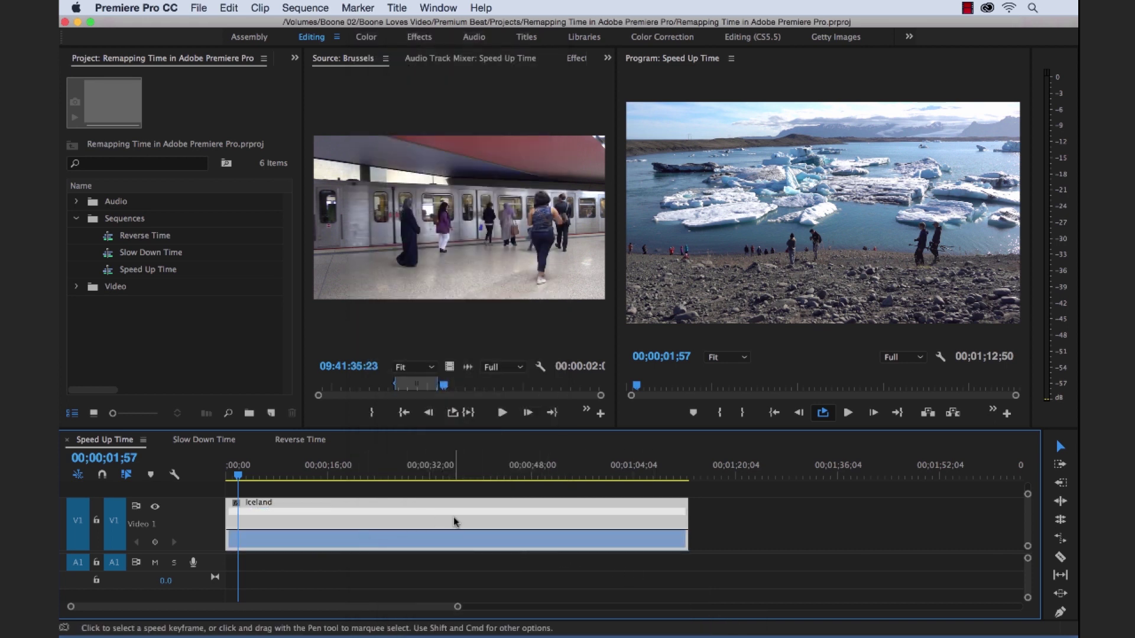
pyautogui.click(575, 58)
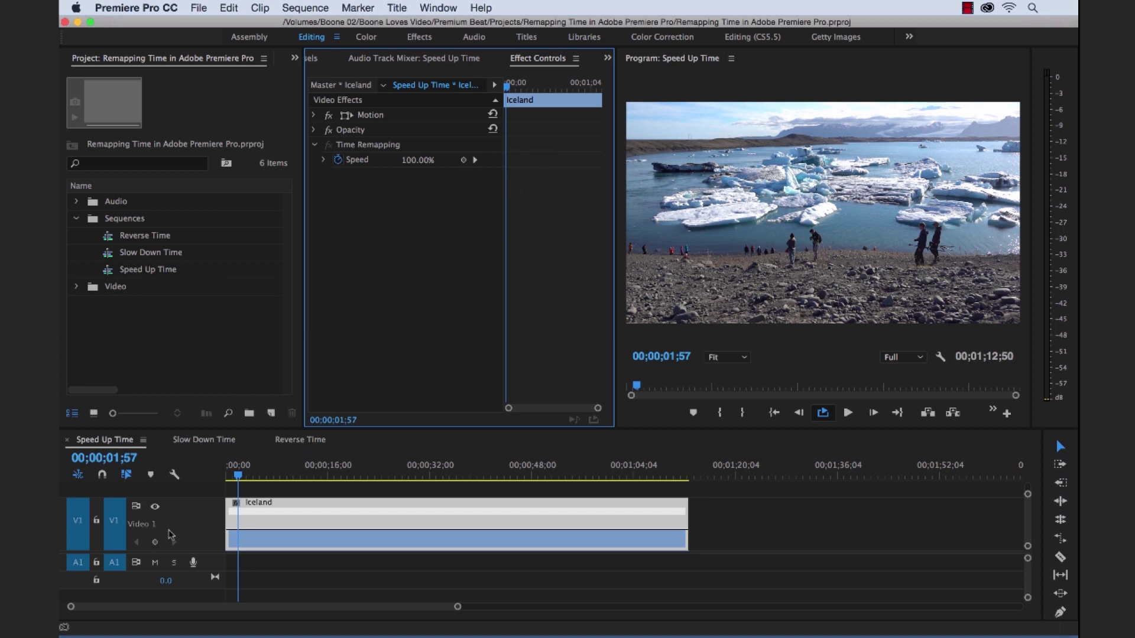
pyautogui.click(364, 492)
pyautogui.click(244, 473)
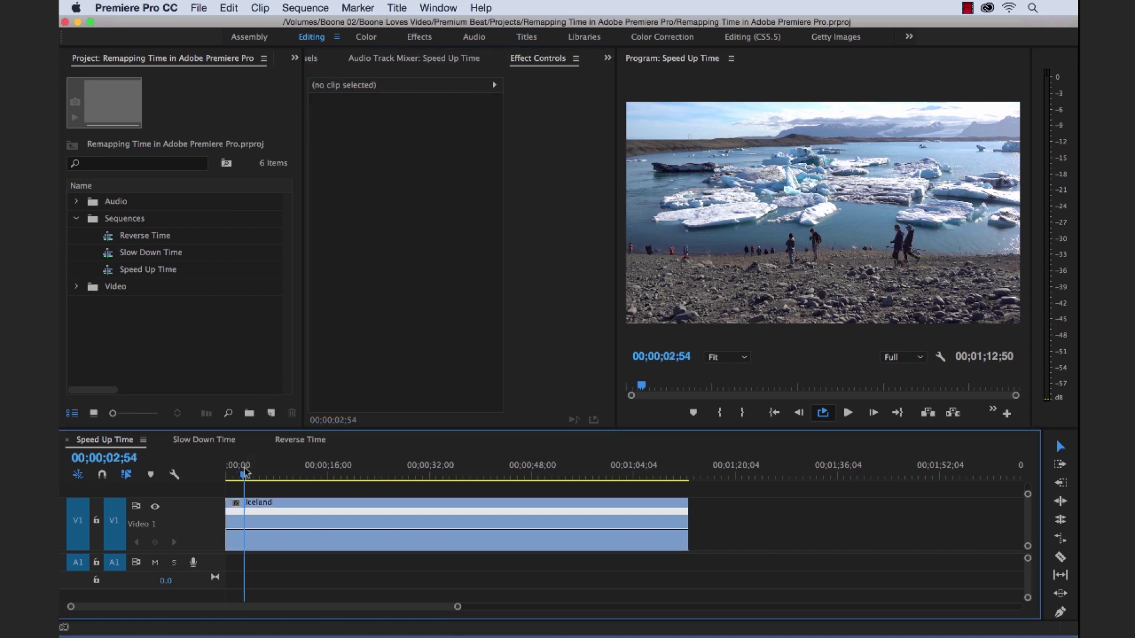
pyautogui.moveTo(244, 473); pyautogui.dragTo(229, 470)
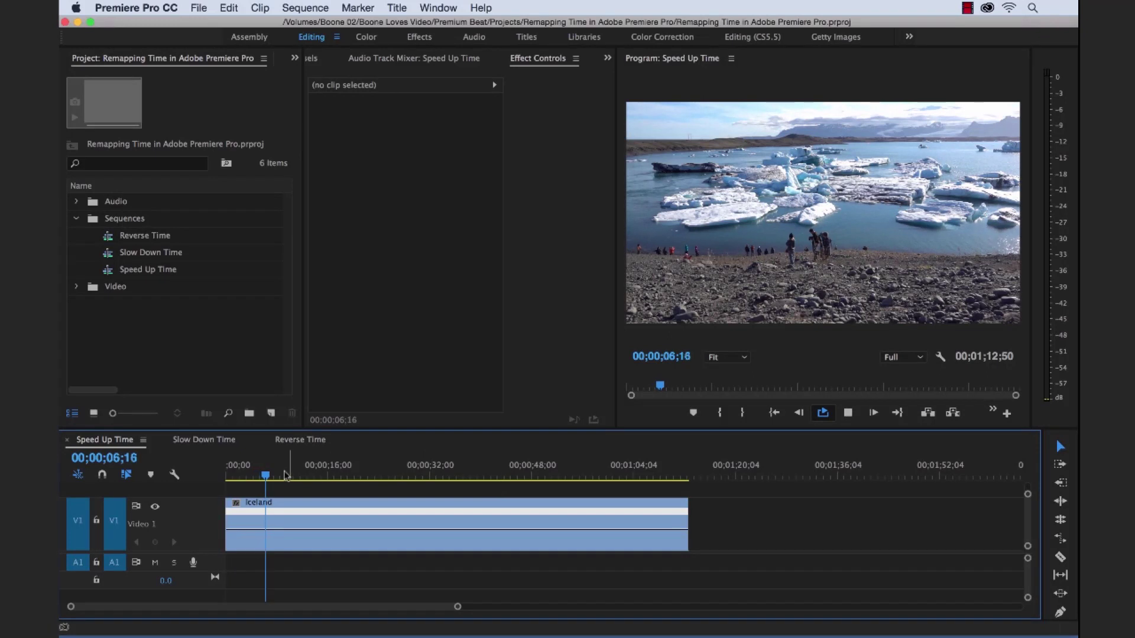
pyautogui.click(263, 478)
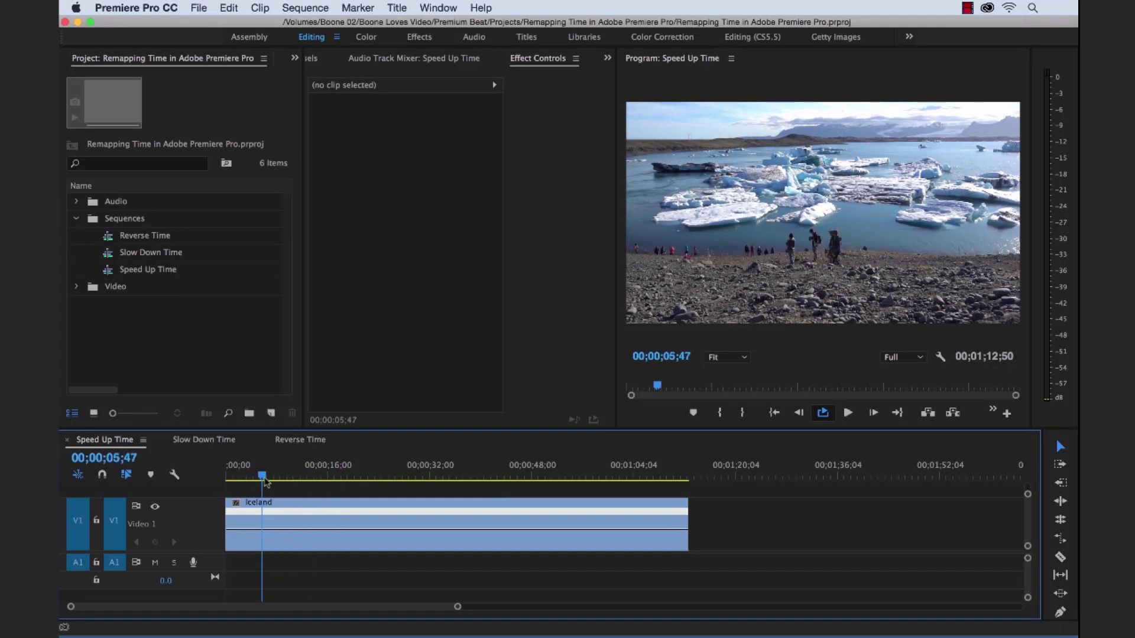
pyautogui.moveTo(264, 480); pyautogui.dragTo(226, 478)
# Step: Add a speed keyframe on the Iceland clip near its start at 00;00;00;17
pyautogui.press('space')
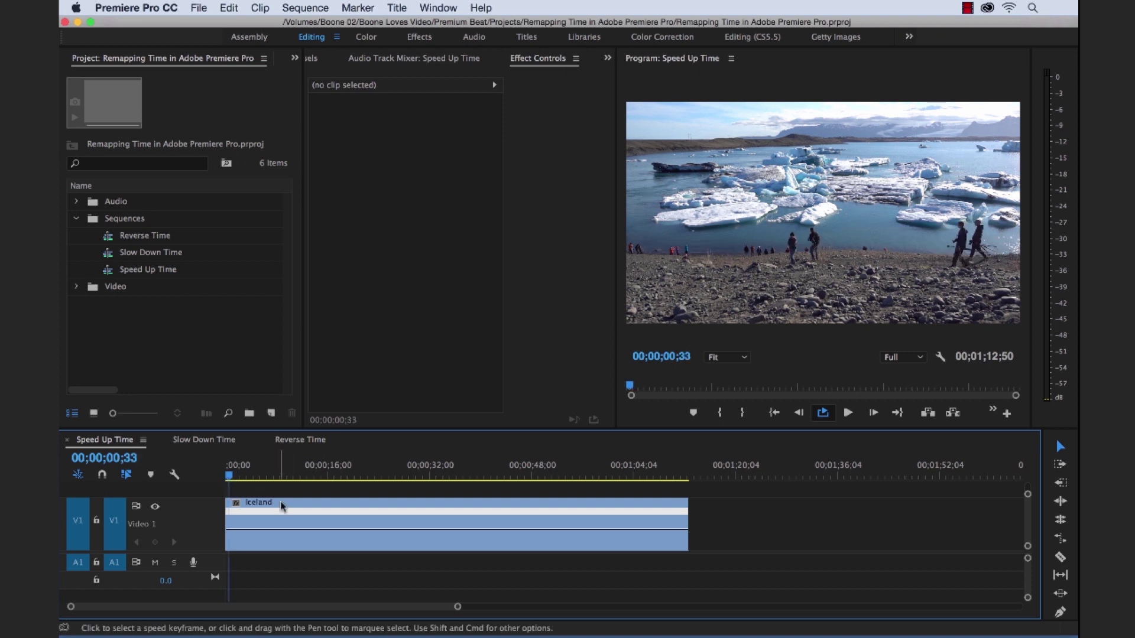
pyautogui.click(295, 509)
pyautogui.press('=')
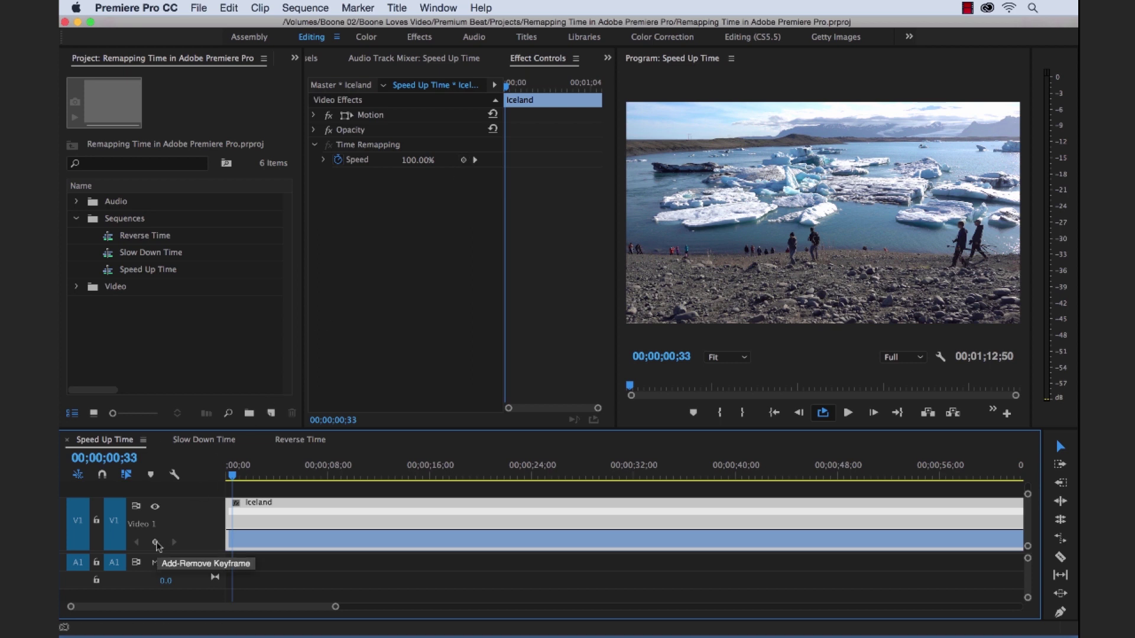
pyautogui.keyDown('super'); pyautogui.click(233, 527); pyautogui.keyUp('super')
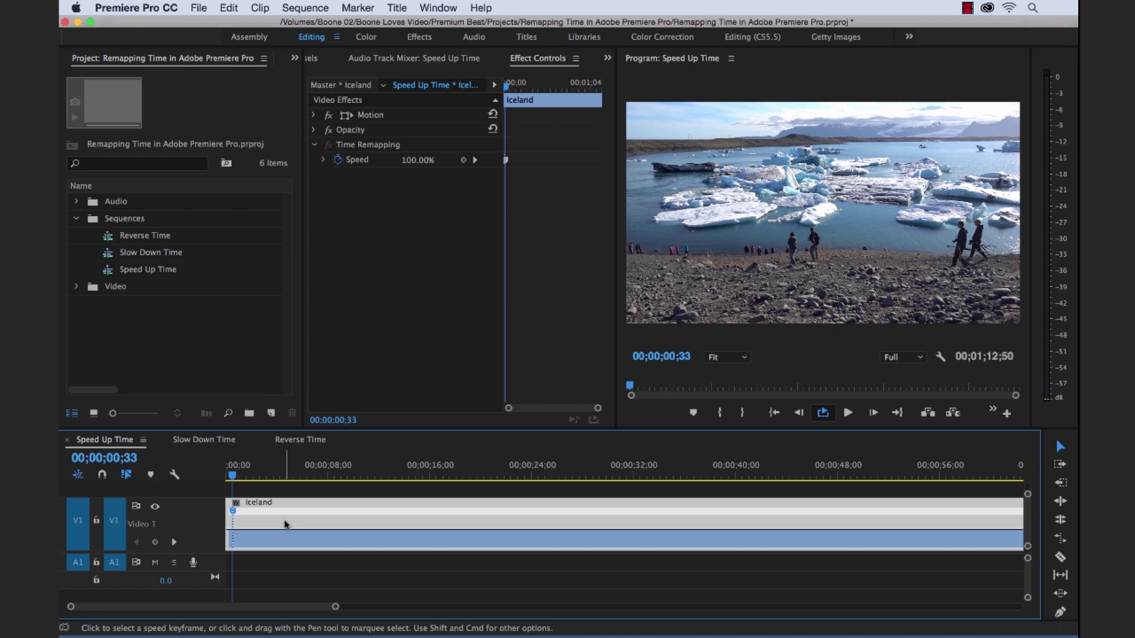
pyautogui.press('=')
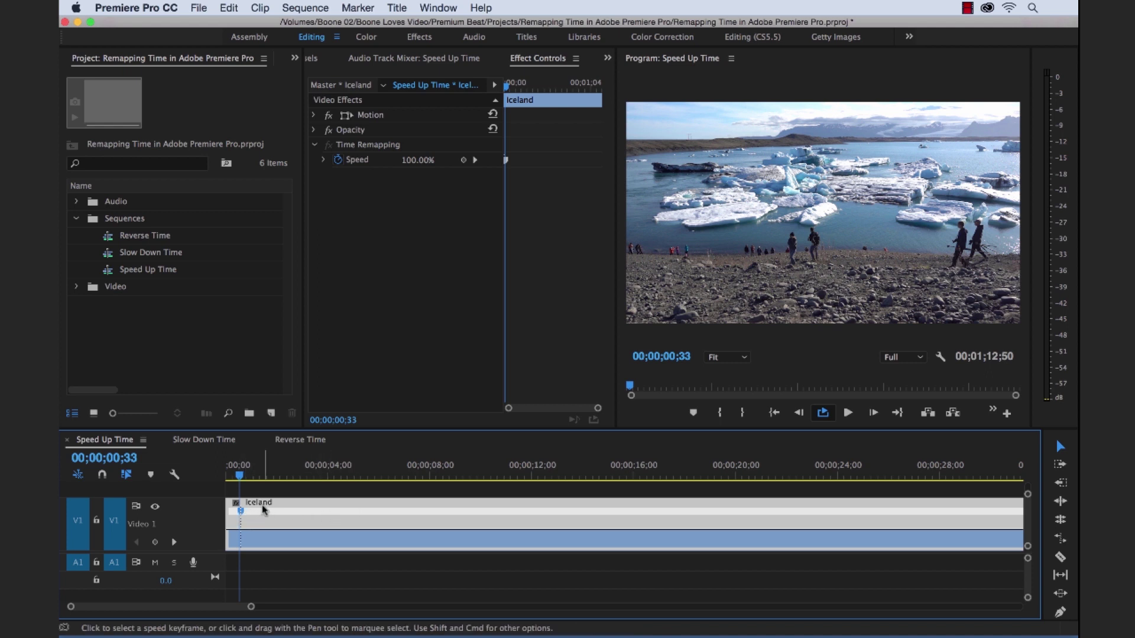
# Step: Zoom in on the new speed keyframe and scrub around it to inspect it
pyautogui.click(247, 470)
pyautogui.press('space')
pyautogui.press('space')
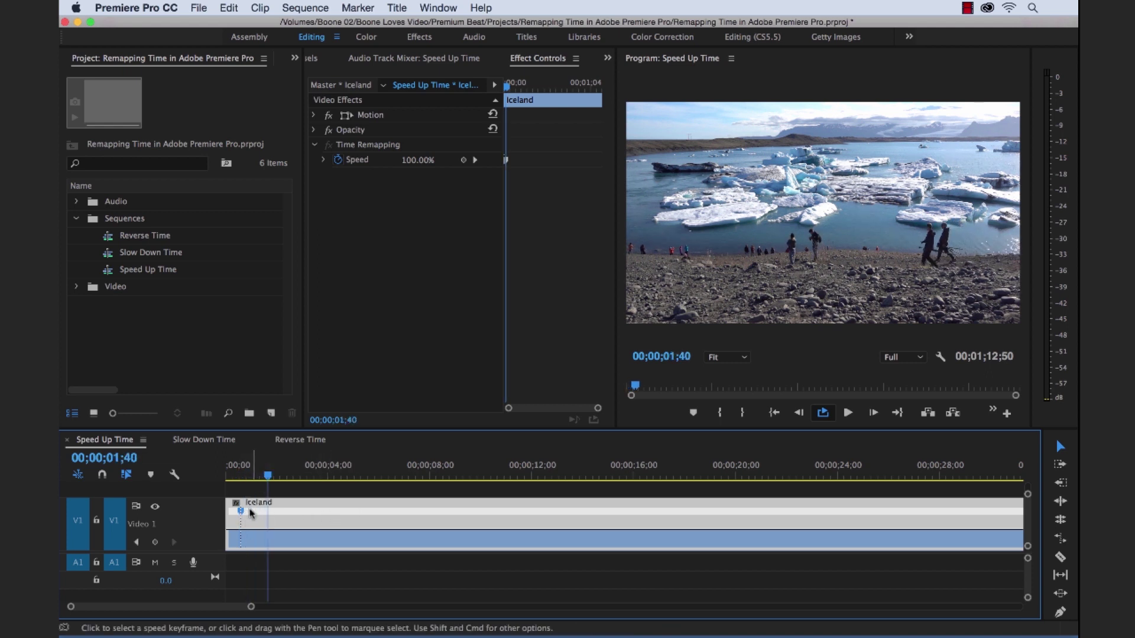
pyautogui.click(530, 229)
pyautogui.press('=')
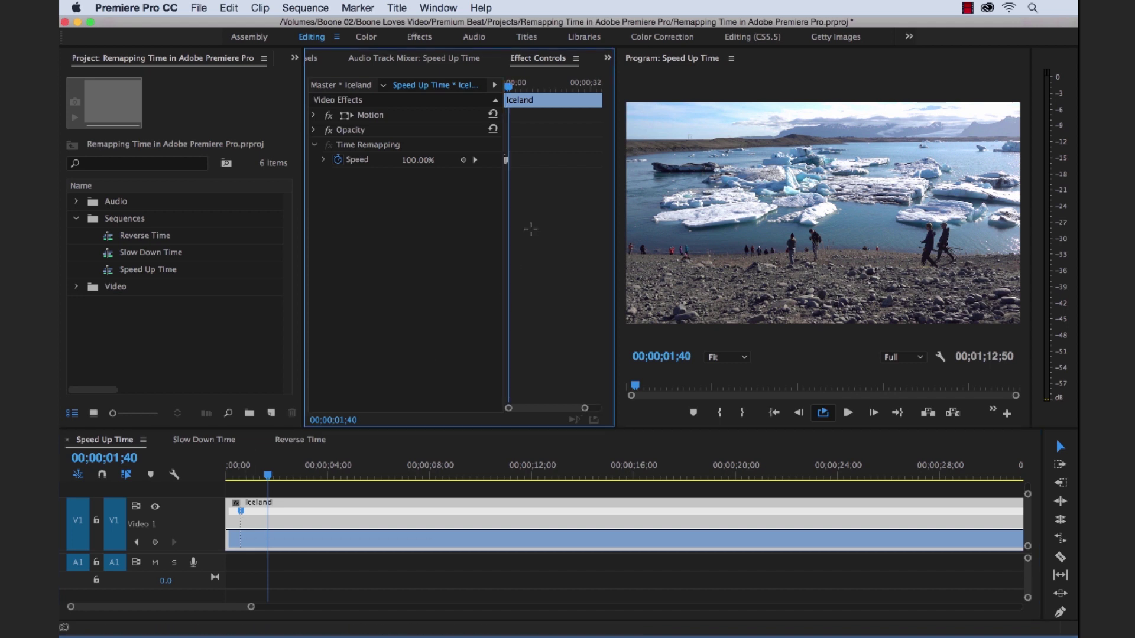
pyautogui.moveTo(267, 475); pyautogui.dragTo(233, 477)
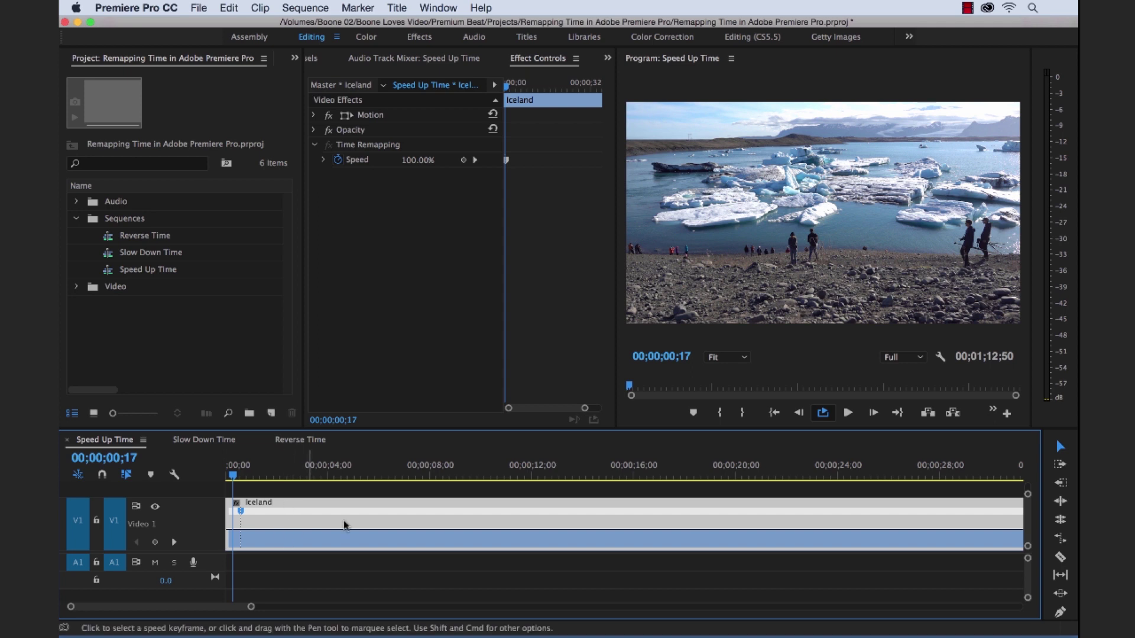
# Step: Raise the speed after the keyframe to 1000%, shortening the sequence to 00;00;07;49
pyautogui.click(420, 490)
pyautogui.press('-')
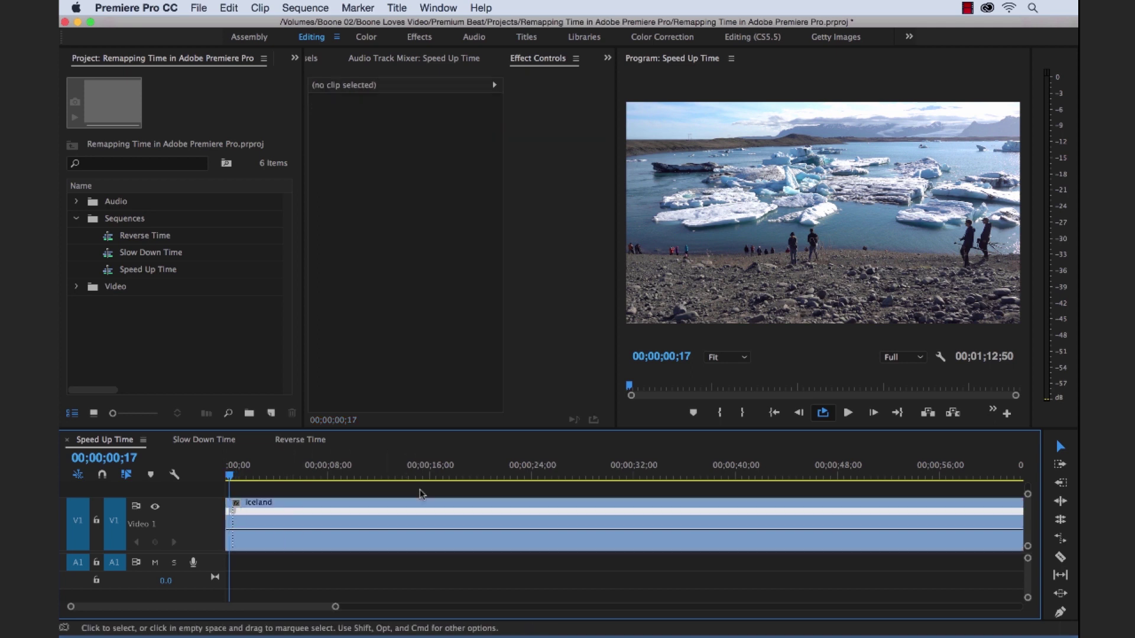
pyautogui.press('-')
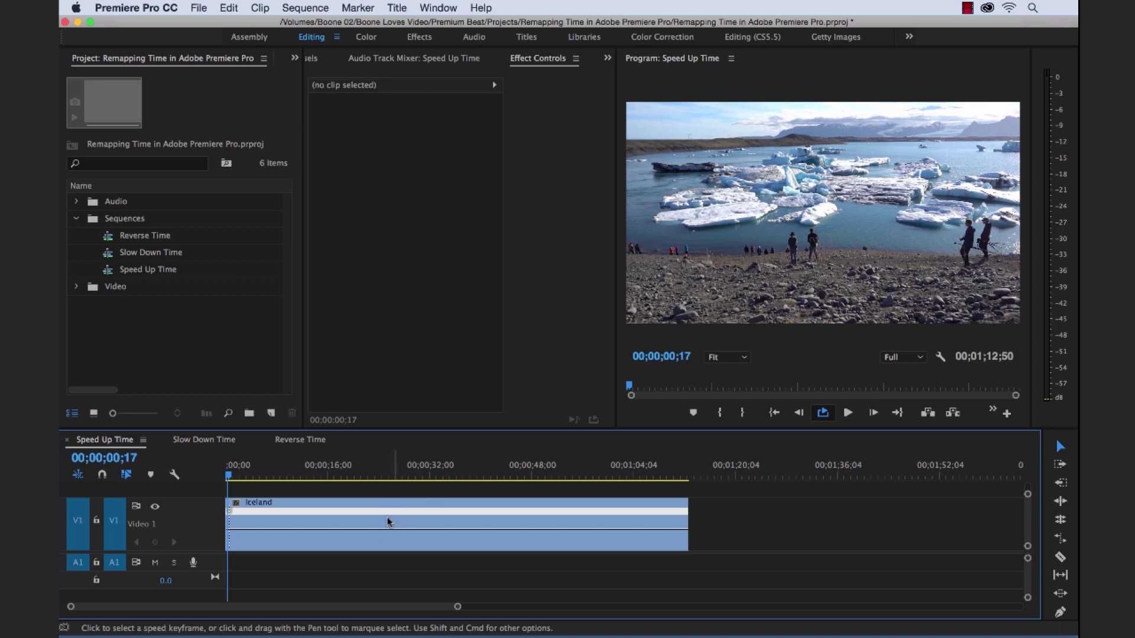
pyautogui.click(376, 535)
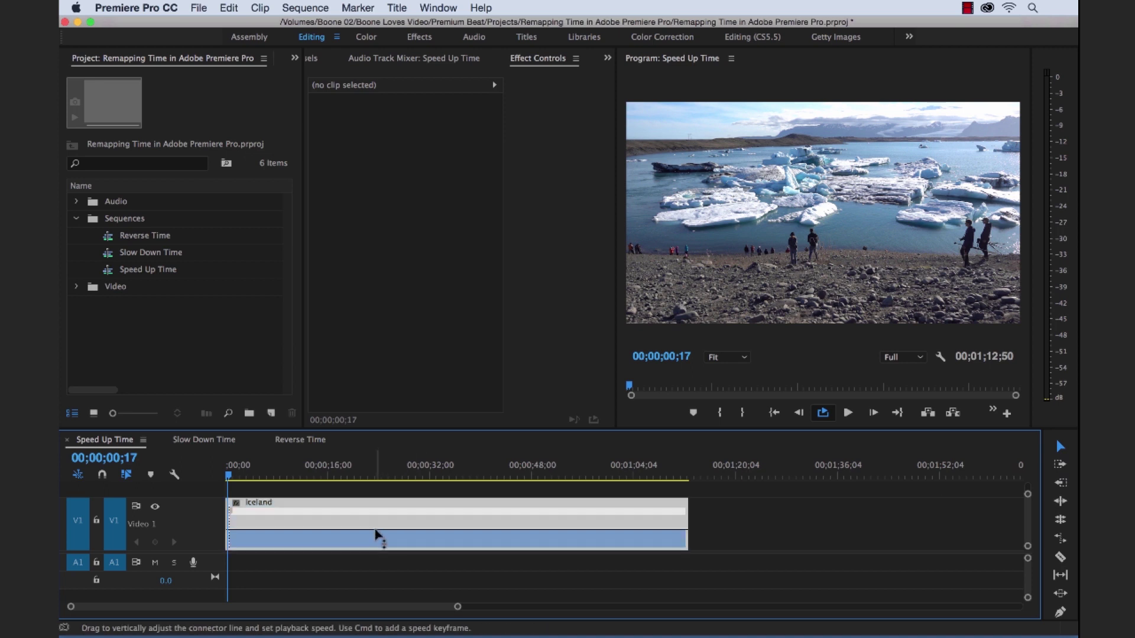
pyautogui.moveTo(376, 535); pyautogui.dragTo(376, 502)
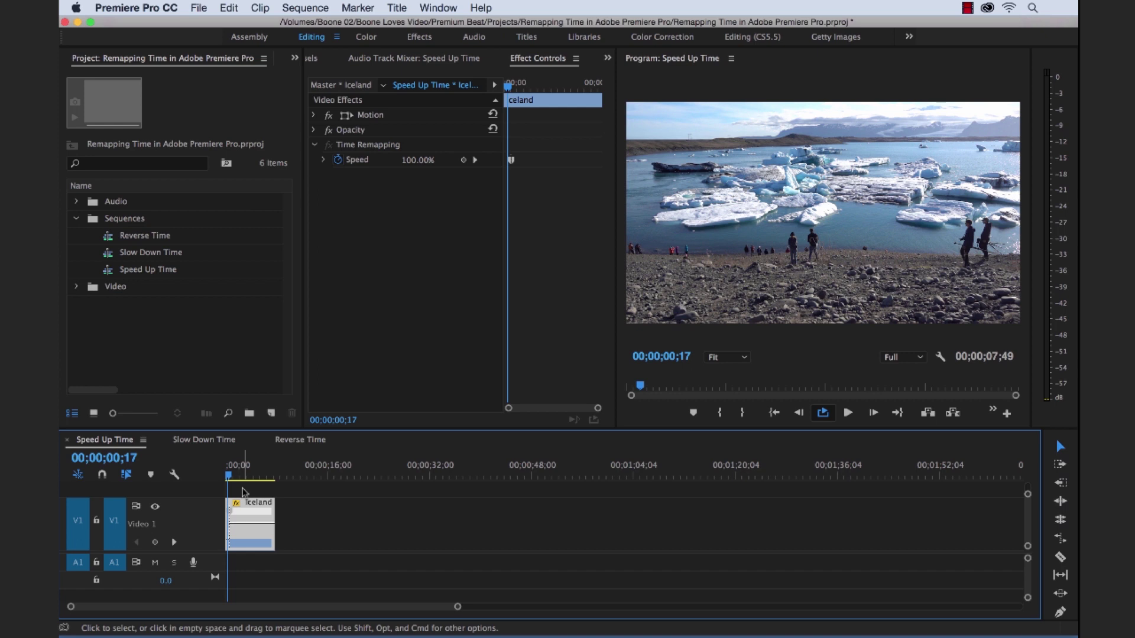
pyautogui.moveTo(234, 477); pyautogui.dragTo(232, 477)
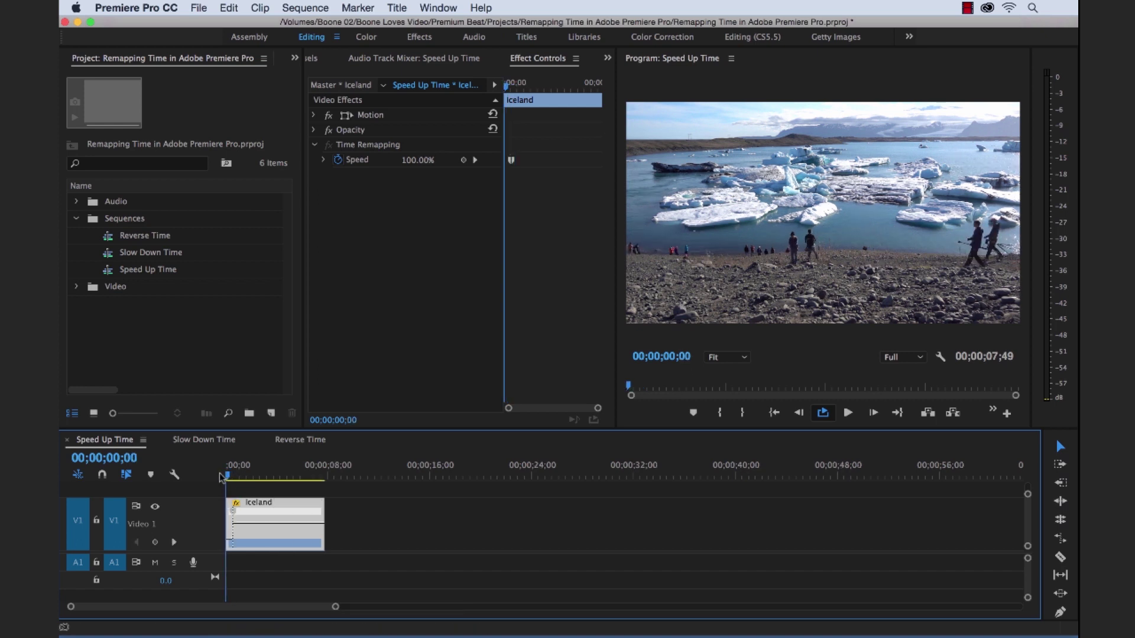
# Step: Pull the speed band down to 1.00% at the start and review the clip's end near 00;00;58;33
pyautogui.press('\\')
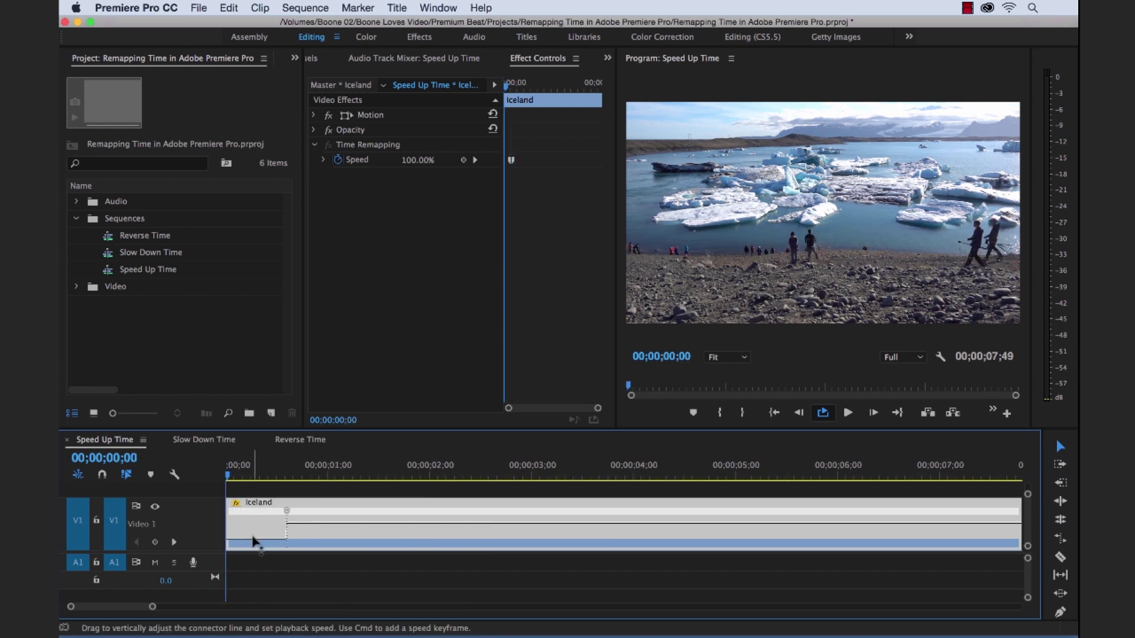
pyautogui.press('-')
pyautogui.press('-')
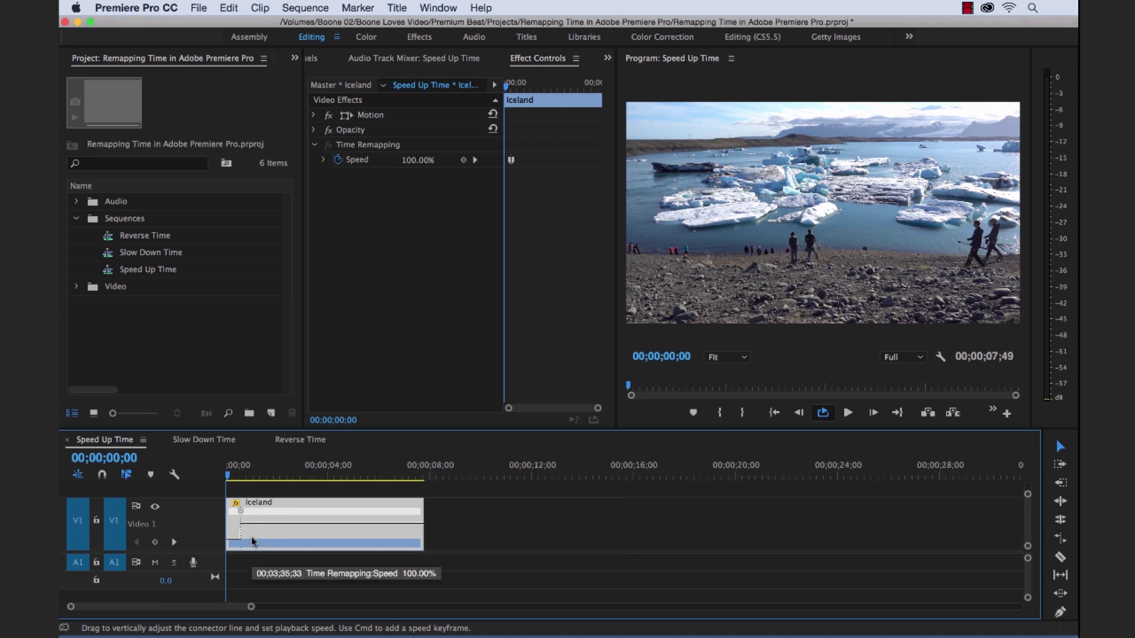
pyautogui.moveTo(230, 544); pyautogui.dragTo(230, 614)
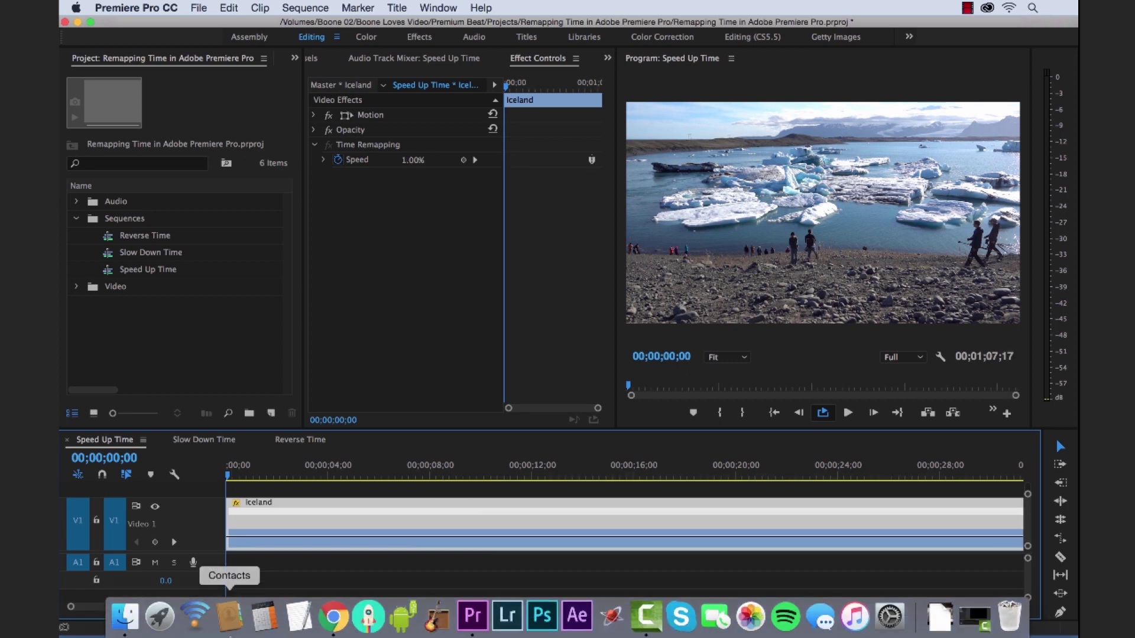
pyautogui.press('-')
pyautogui.press('-')
pyautogui.press('-')
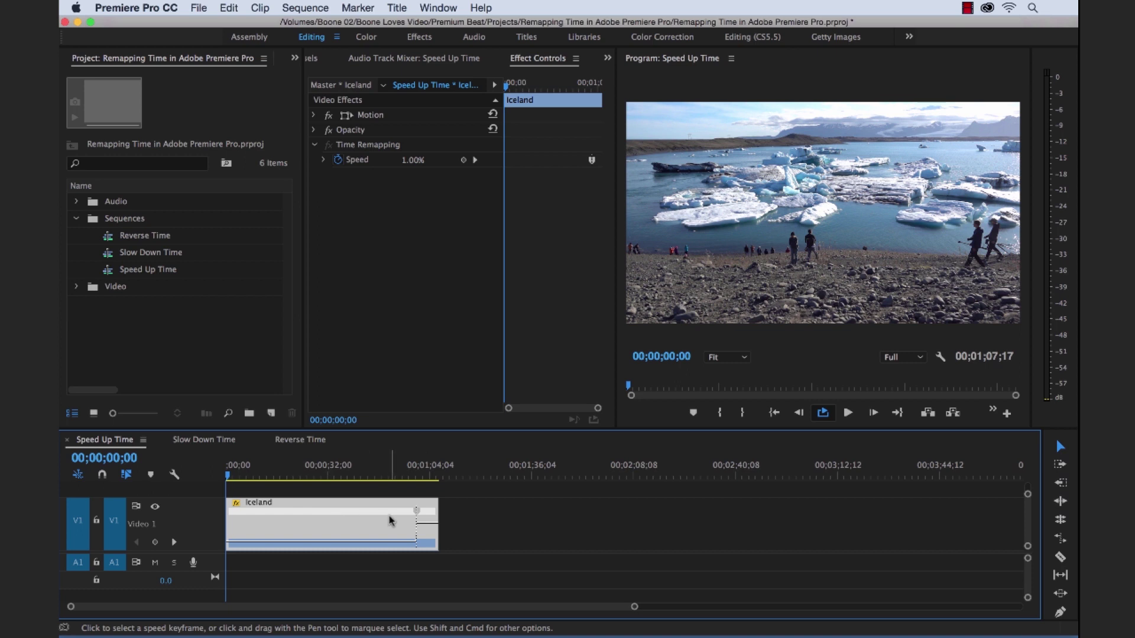
pyautogui.click(414, 470)
pyautogui.press('=')
pyautogui.press('=')
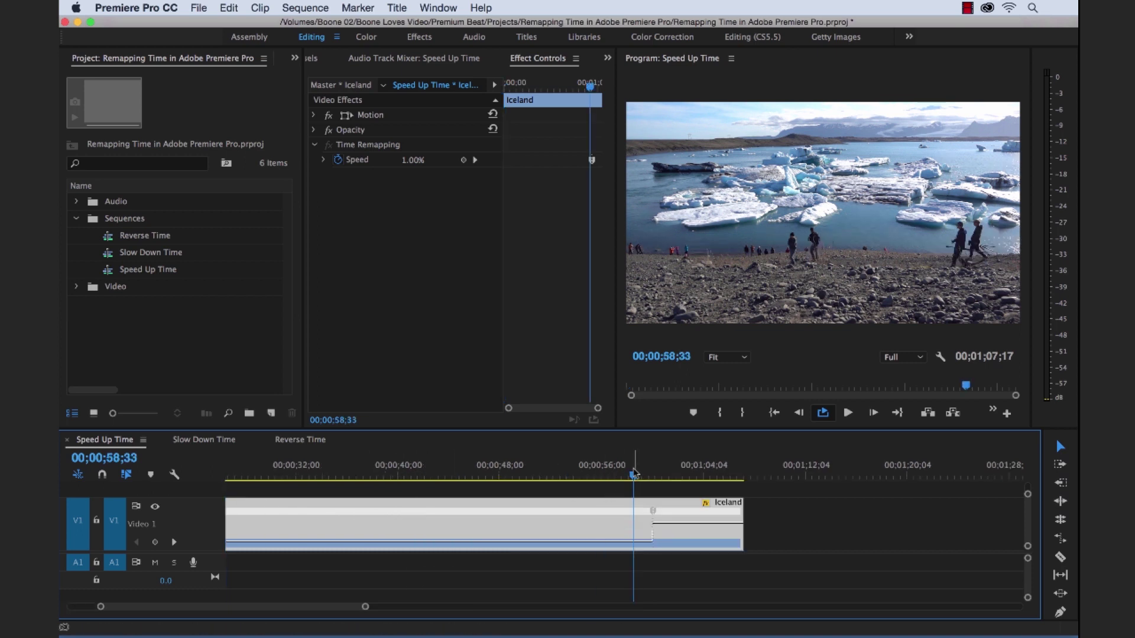
pyautogui.moveTo(634, 473)
pyautogui.mouseDown()
pyautogui.moveTo(647, 472)
pyautogui.moveTo(620, 472)
pyautogui.moveTo(637, 473)
pyautogui.mouseUp()
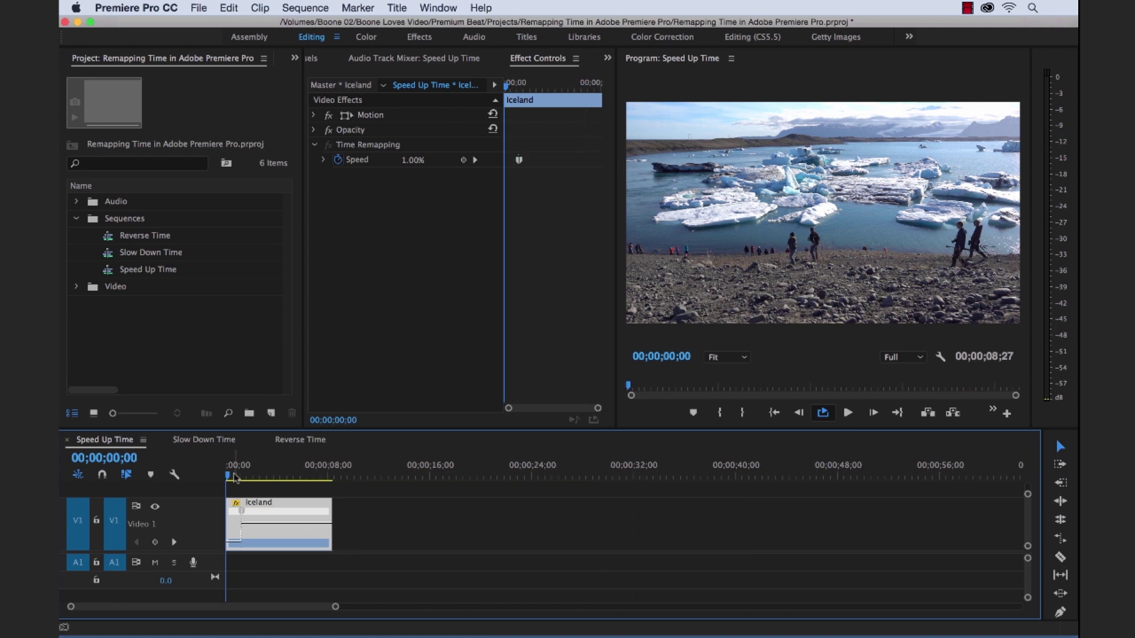
pyautogui.press('=')
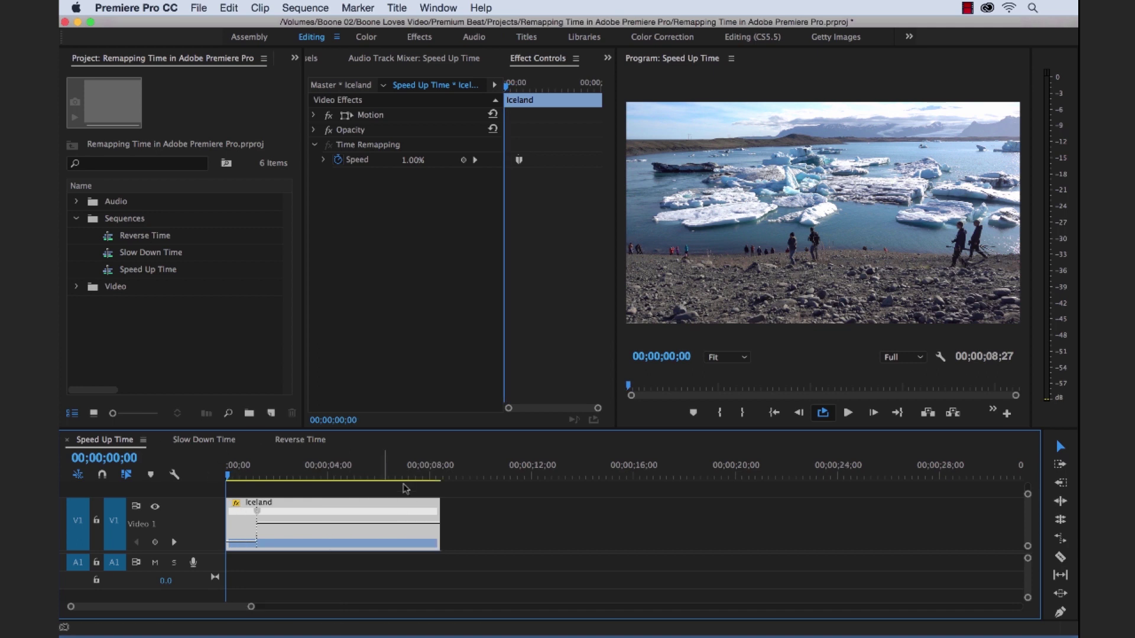
pyautogui.click(486, 495)
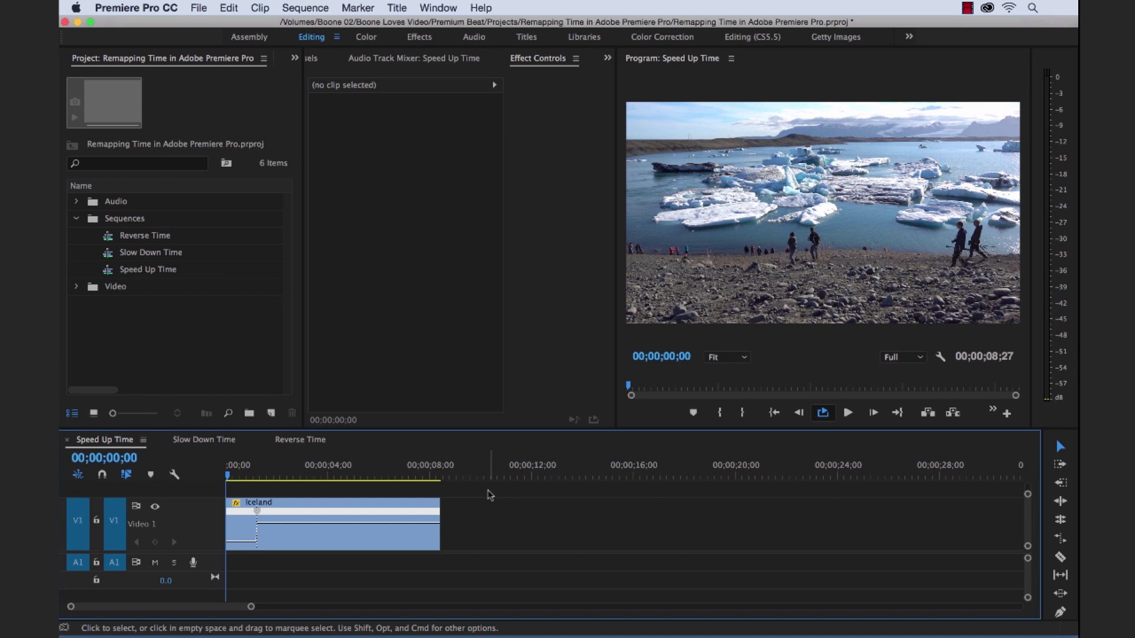
pyautogui.press('space')
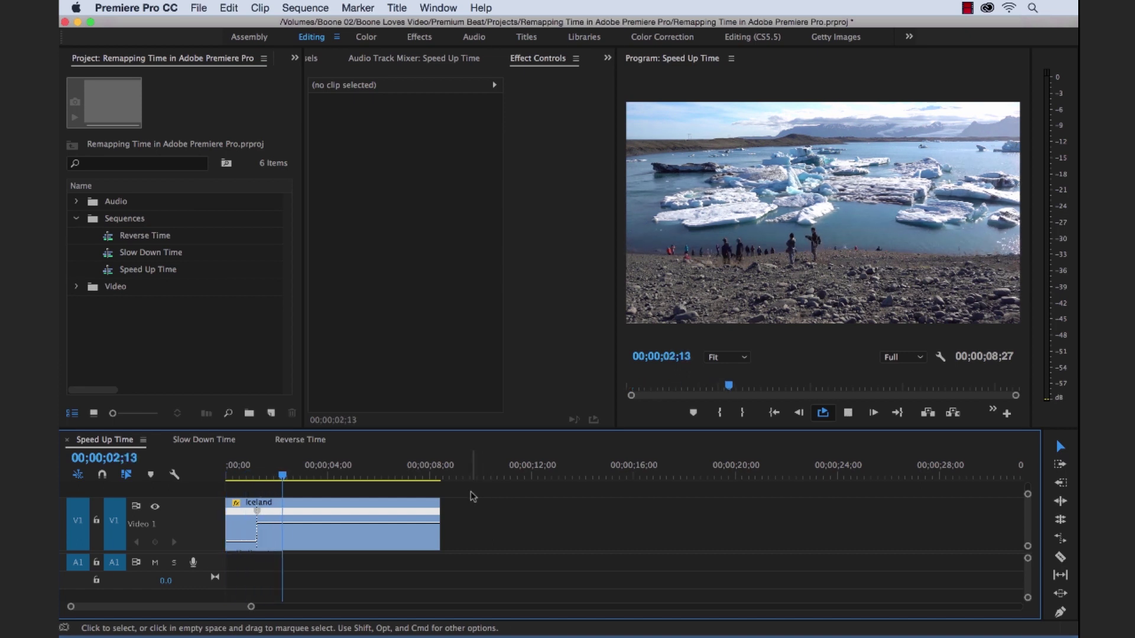
pyautogui.press('space')
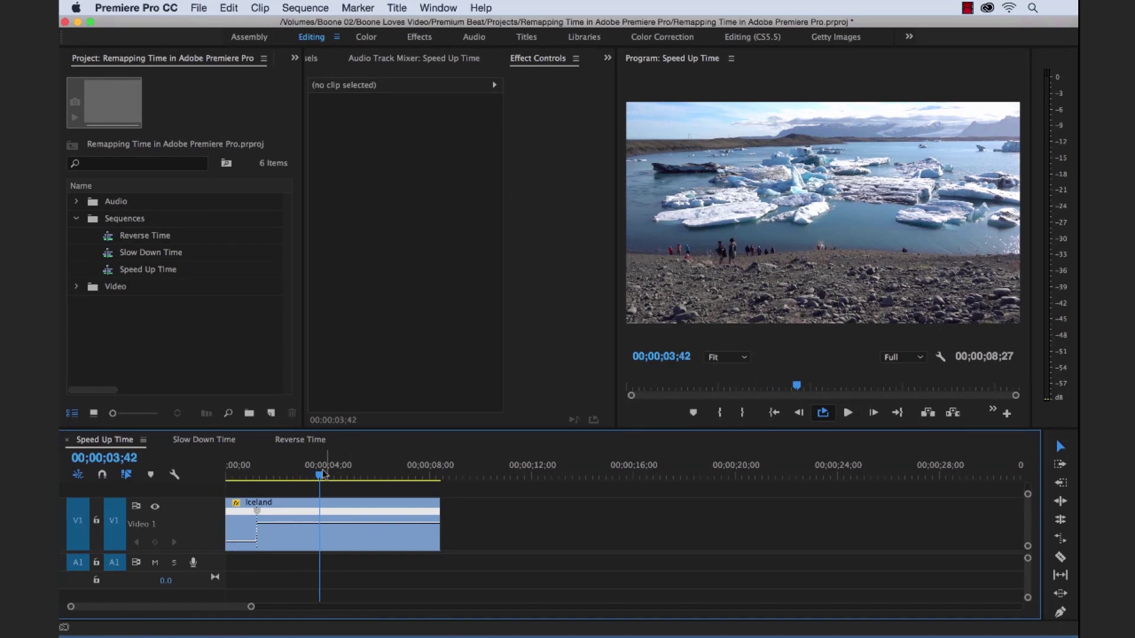
pyautogui.moveTo(315, 473); pyautogui.dragTo(261, 478)
pyautogui.press('\\')
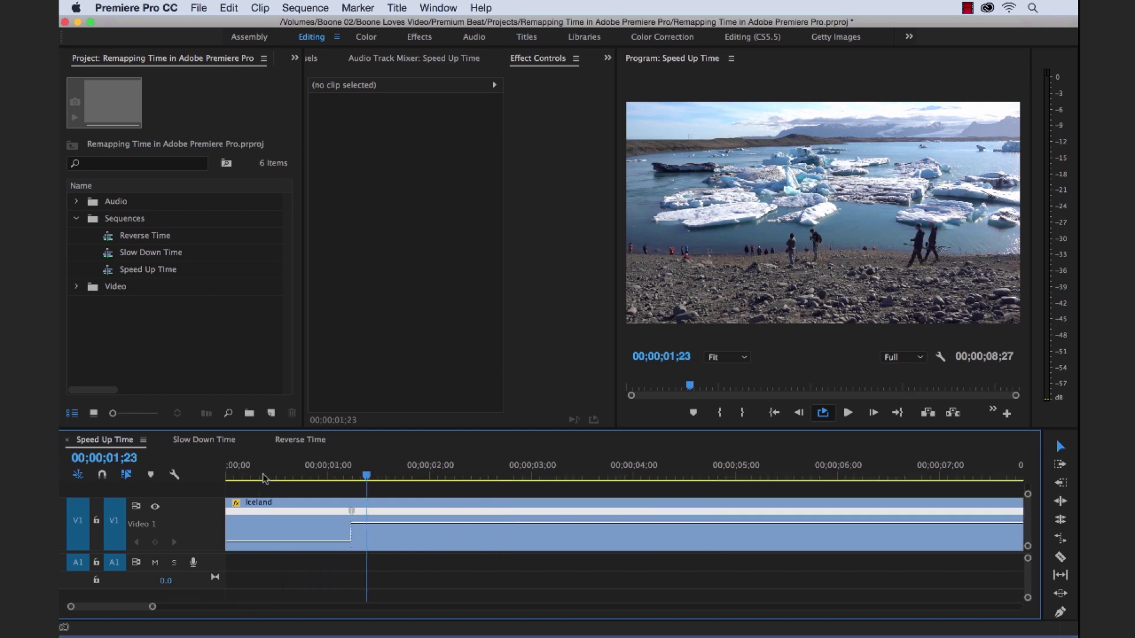
pyautogui.press('-')
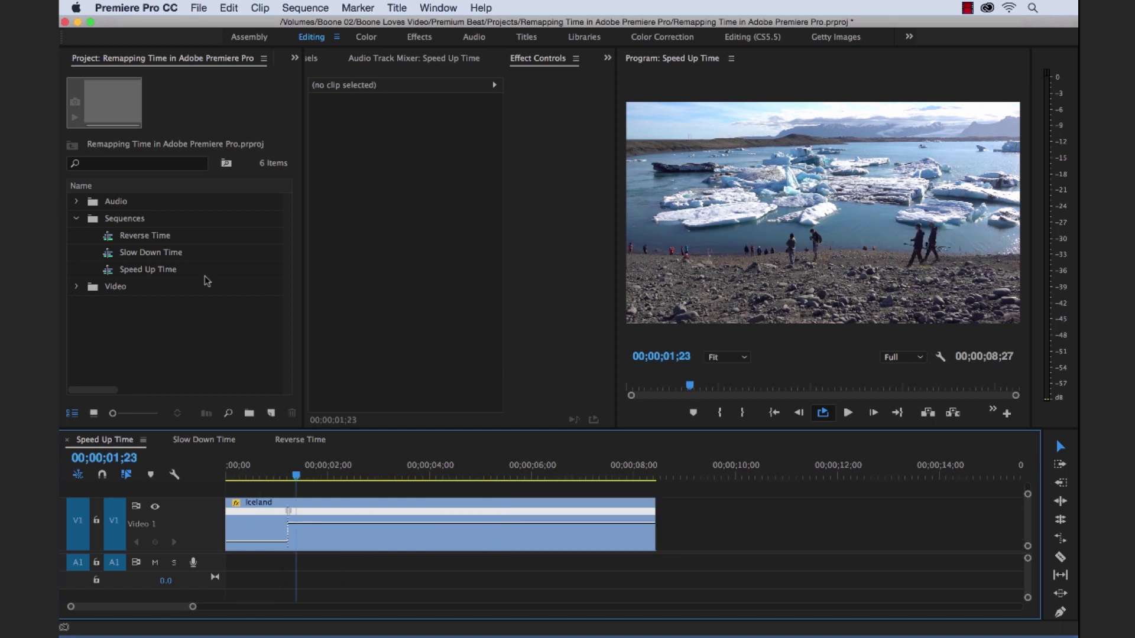
# Step: Place power-up-oscillation-2.wav on the audio track at about 1 second
pyautogui.click(78, 202)
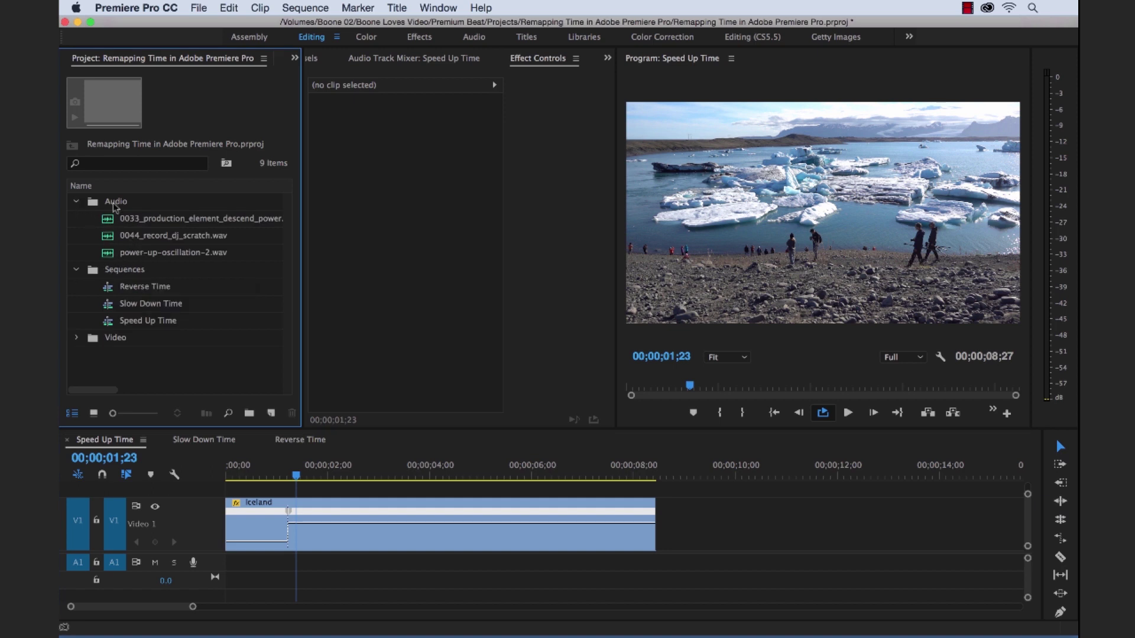
pyautogui.click(109, 257)
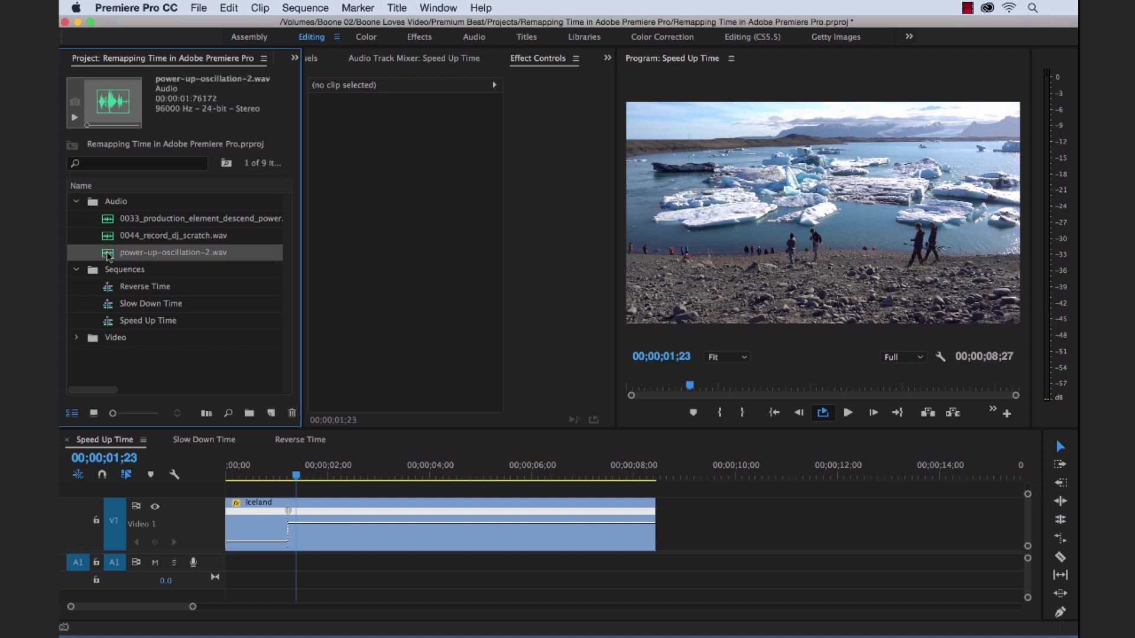
pyautogui.moveTo(284, 460); pyautogui.dragTo(291, 569)
# Step: Preview the power-up sound with the speed change, leaving the playhead at 00;00;02;24
pyautogui.press('=')
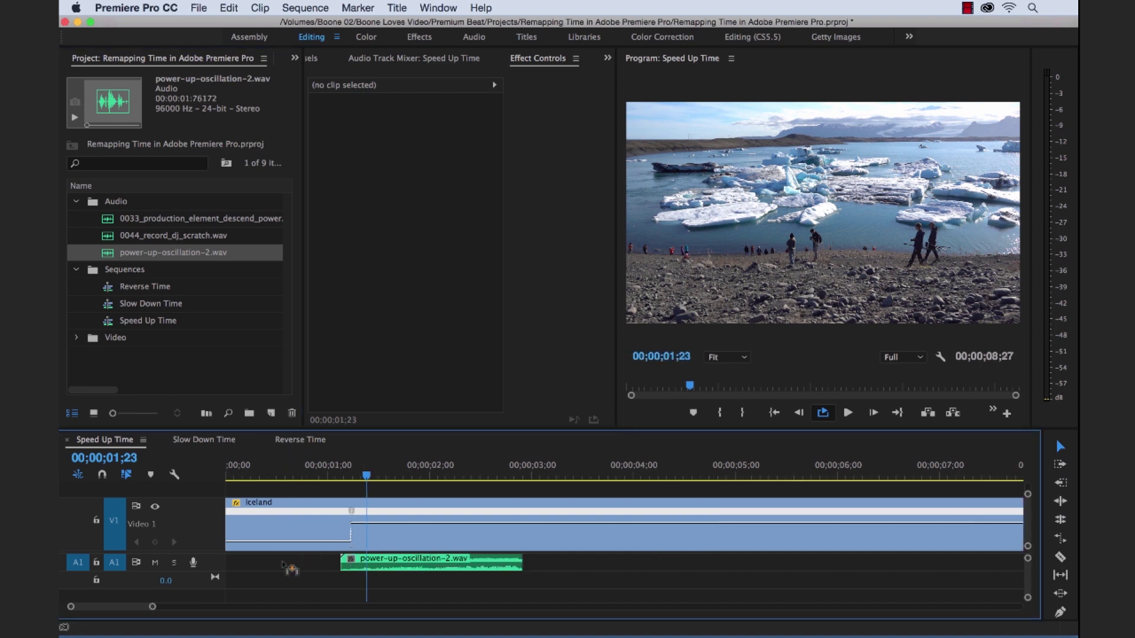
pyautogui.click(342, 477)
pyautogui.press('space')
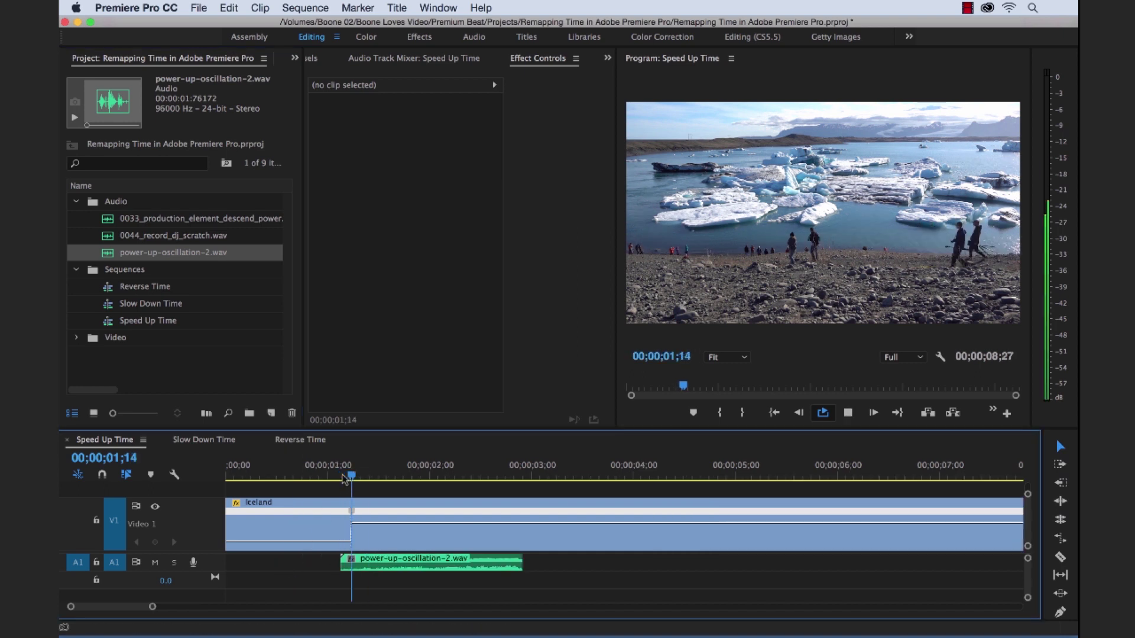
pyautogui.press('space')
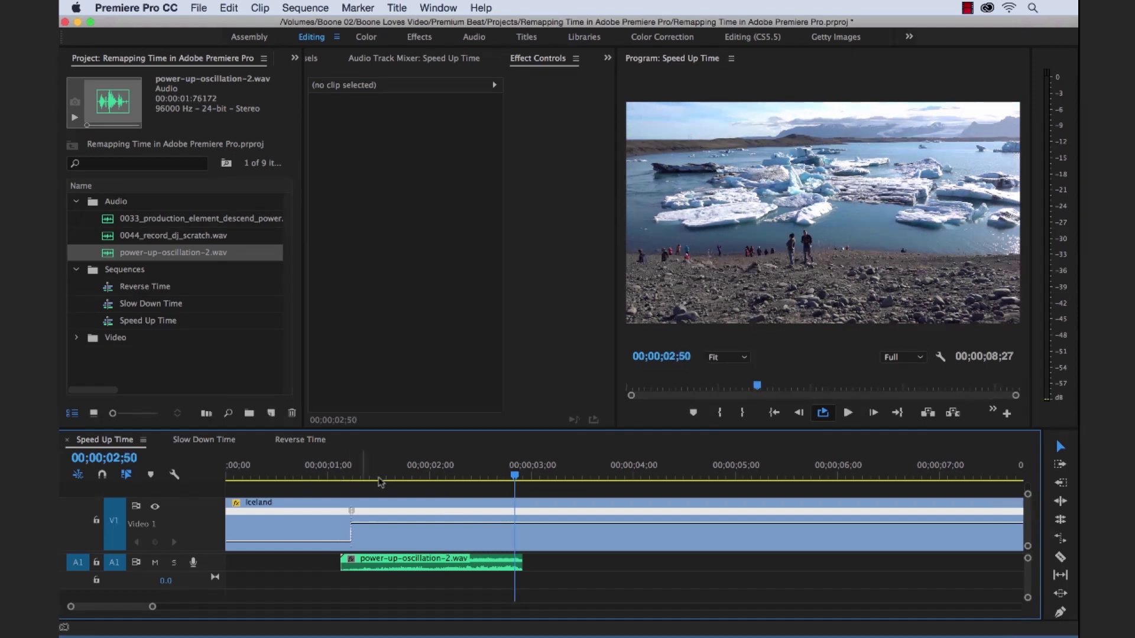
pyautogui.moveTo(514, 478); pyautogui.dragTo(470, 477)
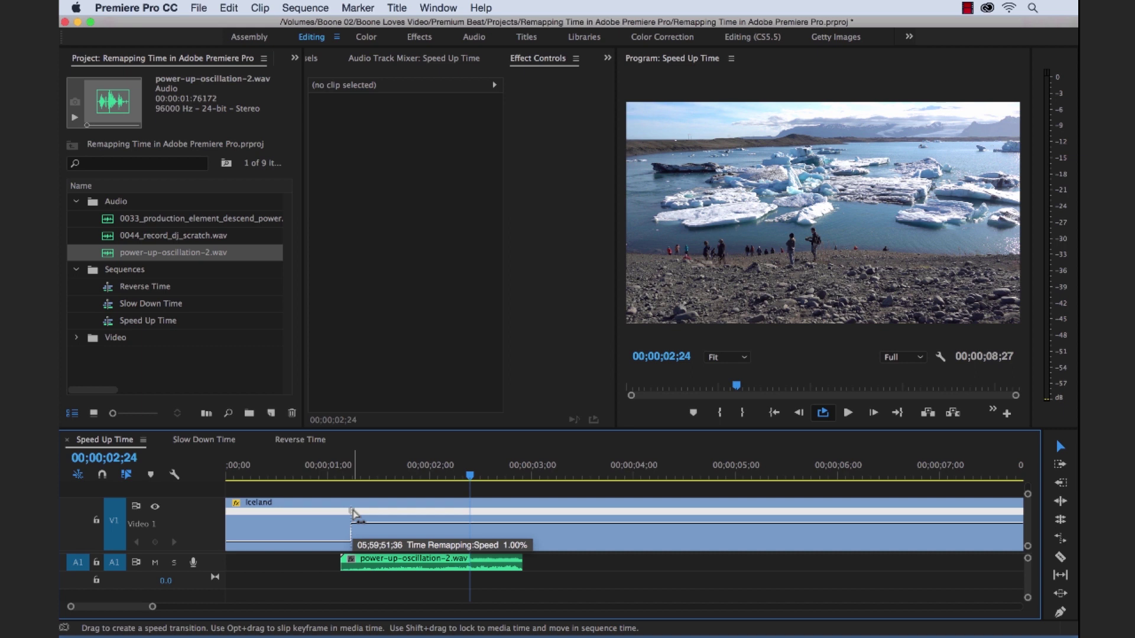
# Step: Split the speed keyframe into a ramp and ease it with its Bezier handle (sequence 00;00;09;11)
pyautogui.click(353, 512)
pyautogui.moveTo(354, 514); pyautogui.dragTo(505, 513)
pyautogui.press('-')
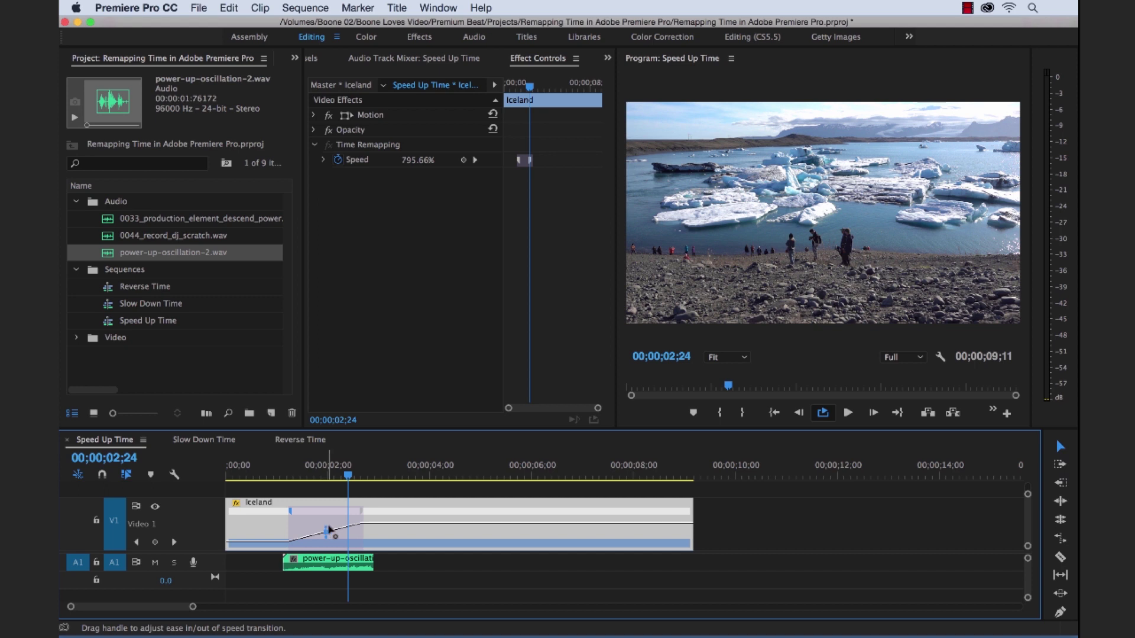
pyautogui.moveTo(329, 530); pyautogui.dragTo(344, 532)
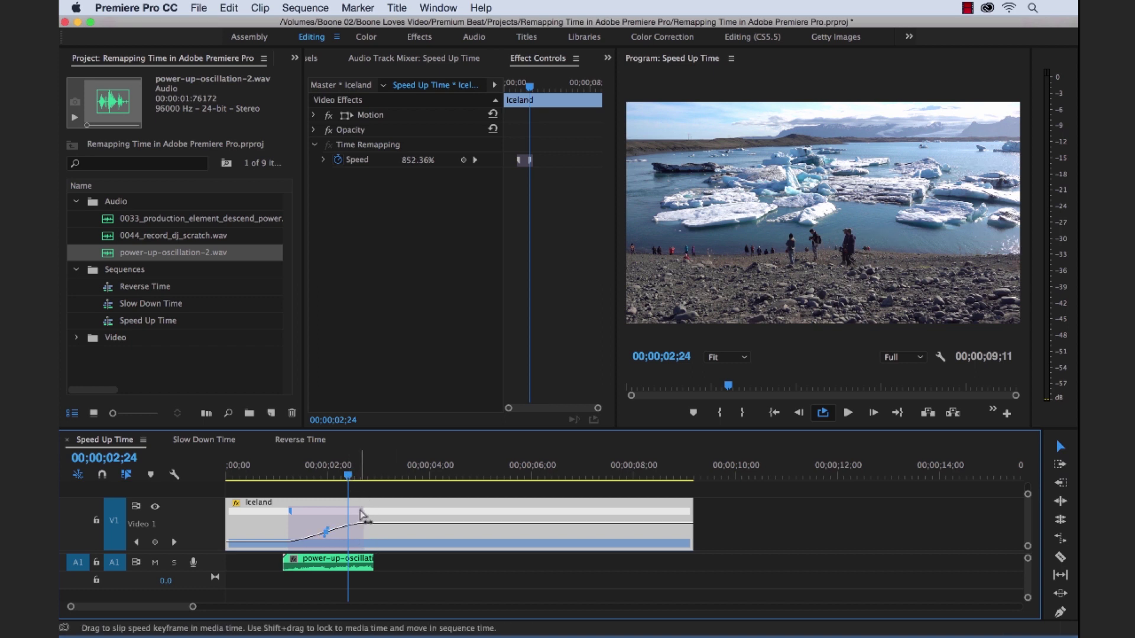
pyautogui.press('Home')
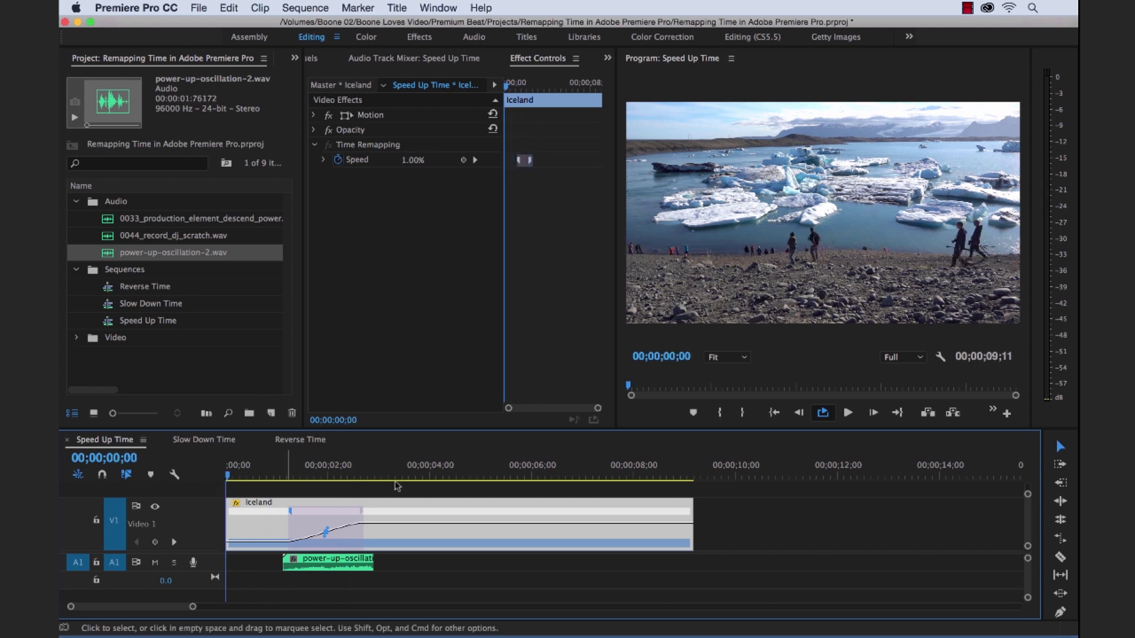
pyautogui.click(501, 494)
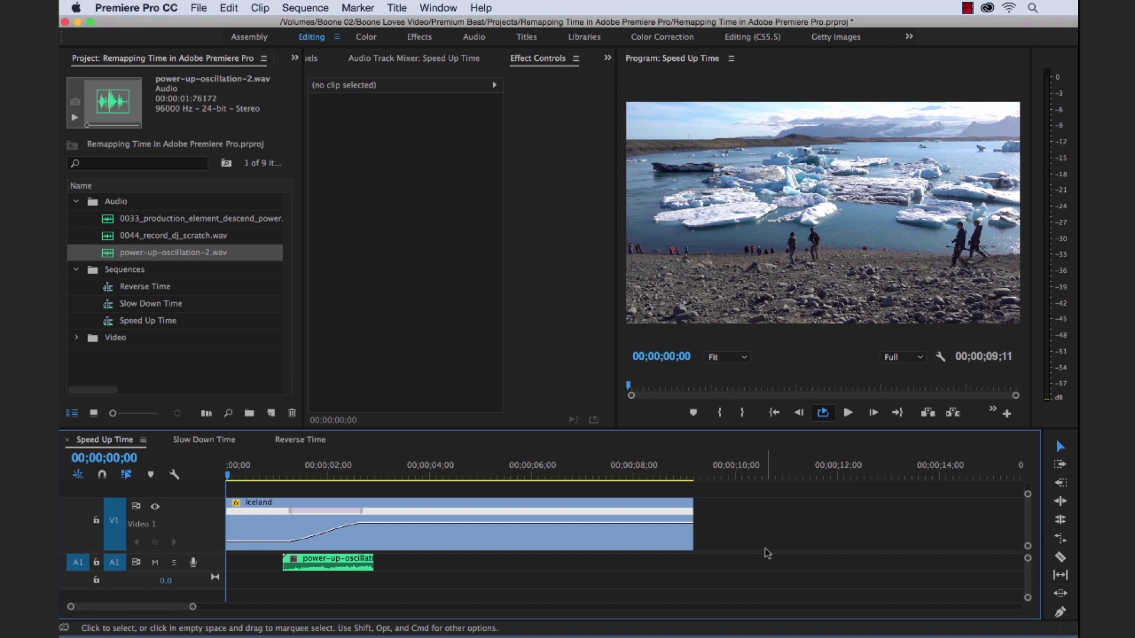
pyautogui.press('space')
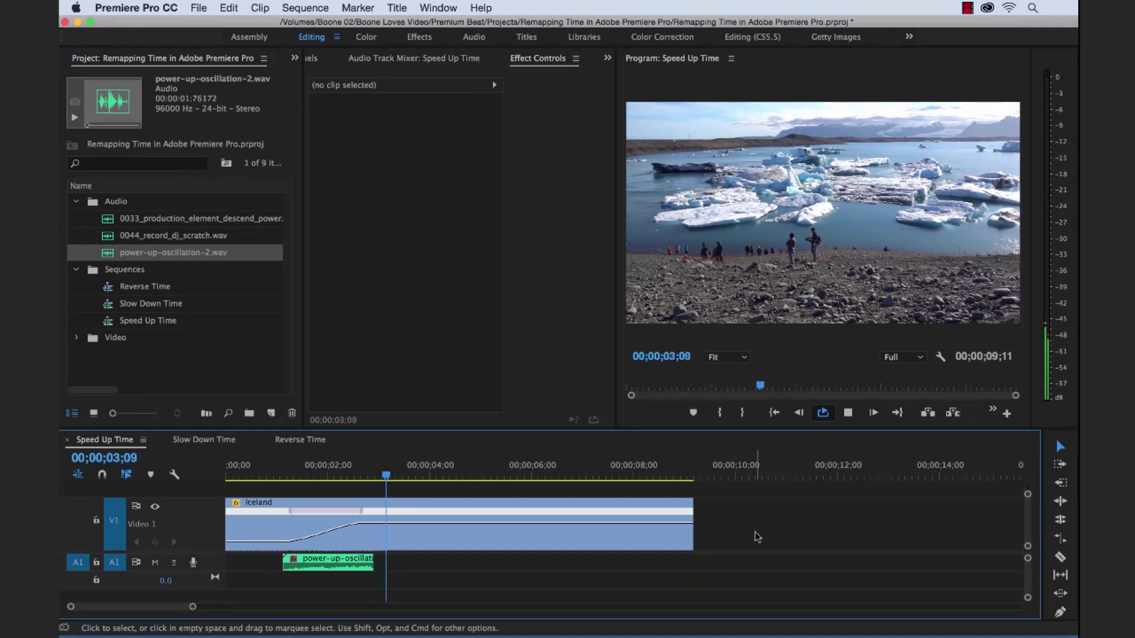
pyautogui.press('space')
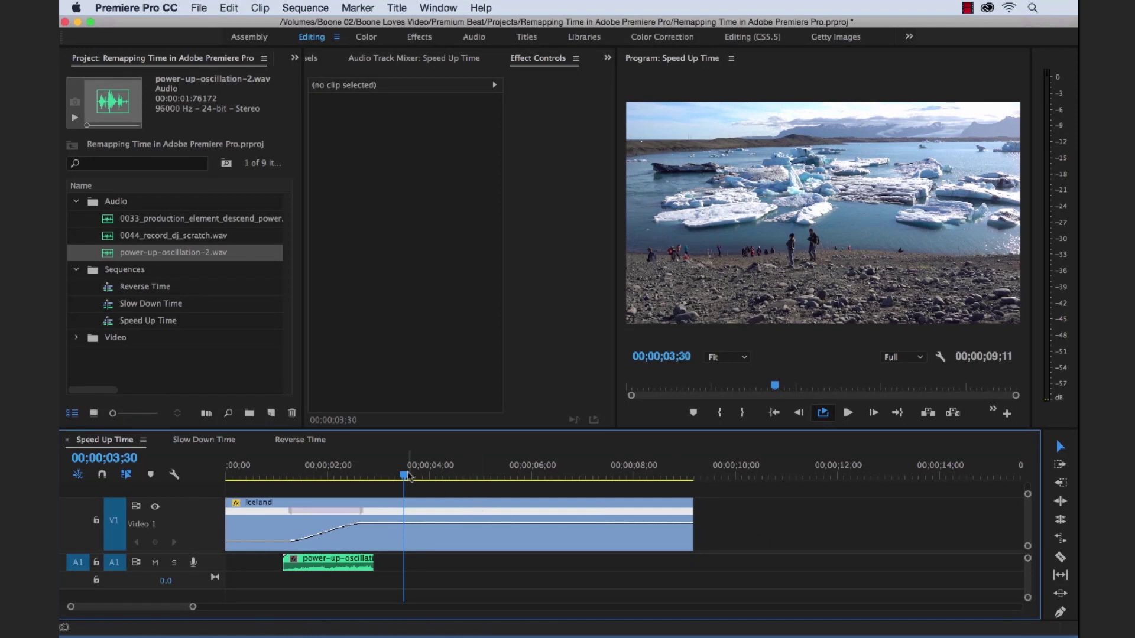
pyautogui.moveTo(298, 477); pyautogui.dragTo(365, 470)
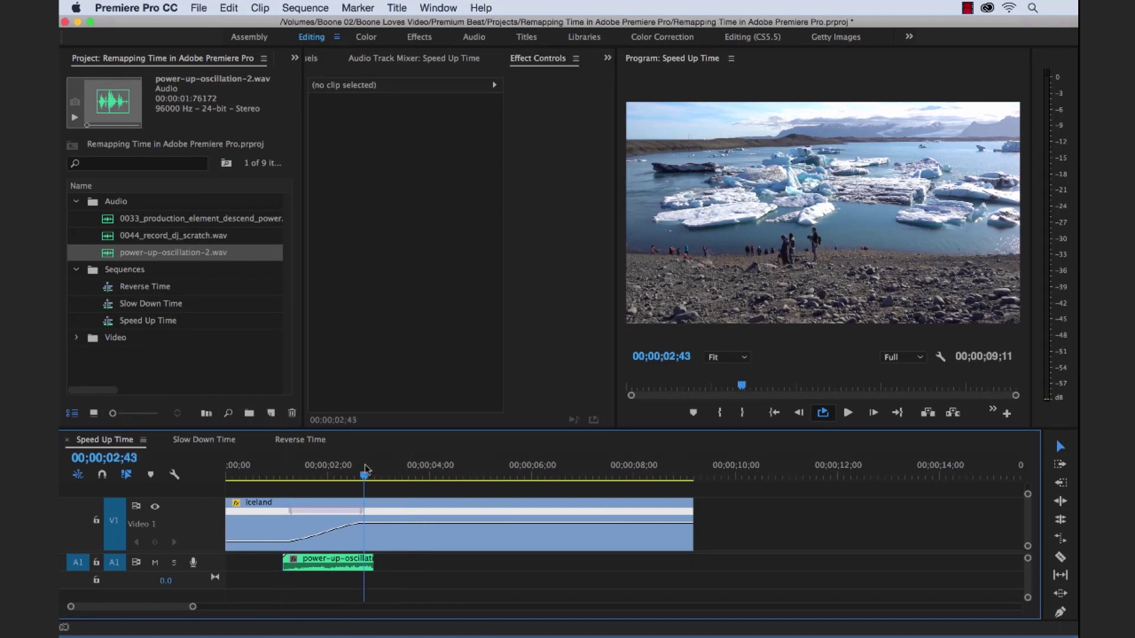
pyautogui.click(280, 474)
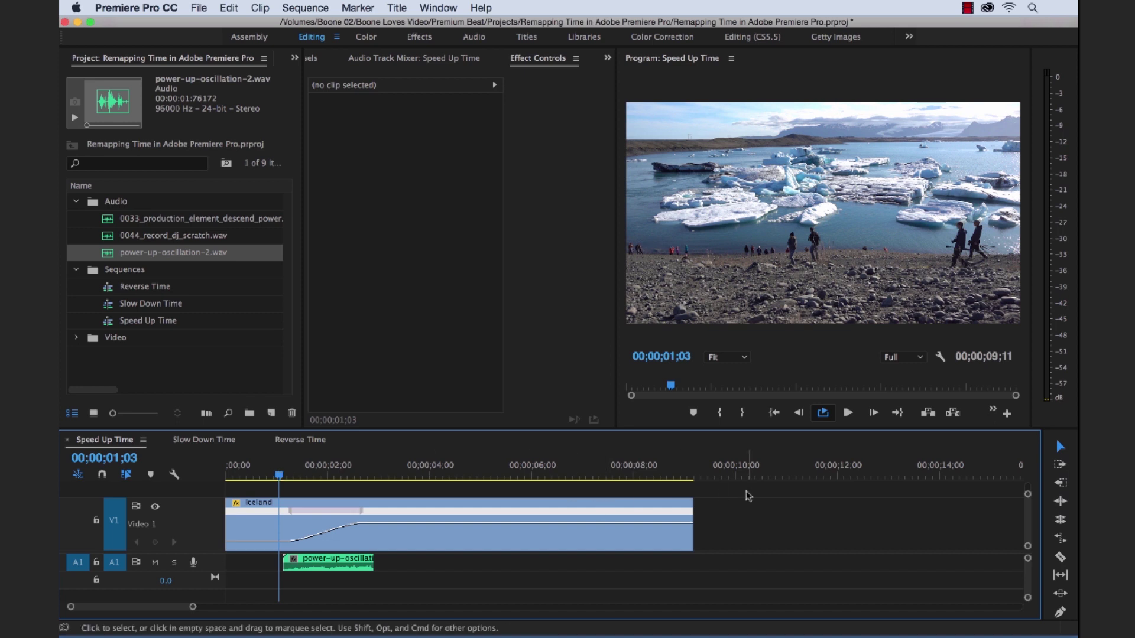
pyautogui.press('space')
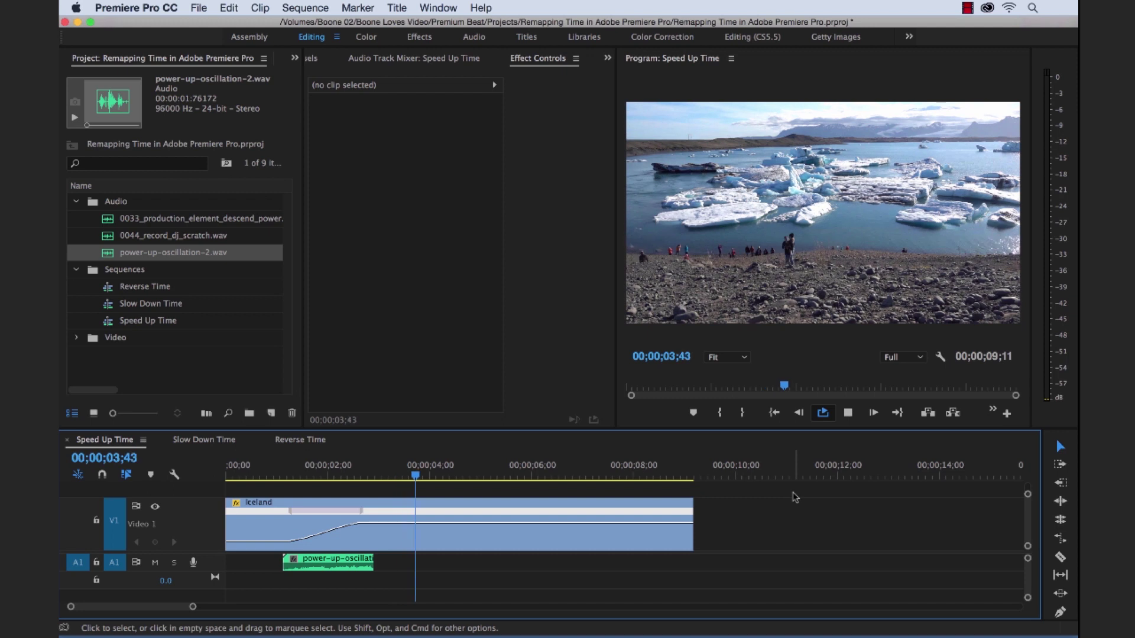
pyautogui.press('space')
pyautogui.moveTo(416, 480); pyautogui.dragTo(361, 481)
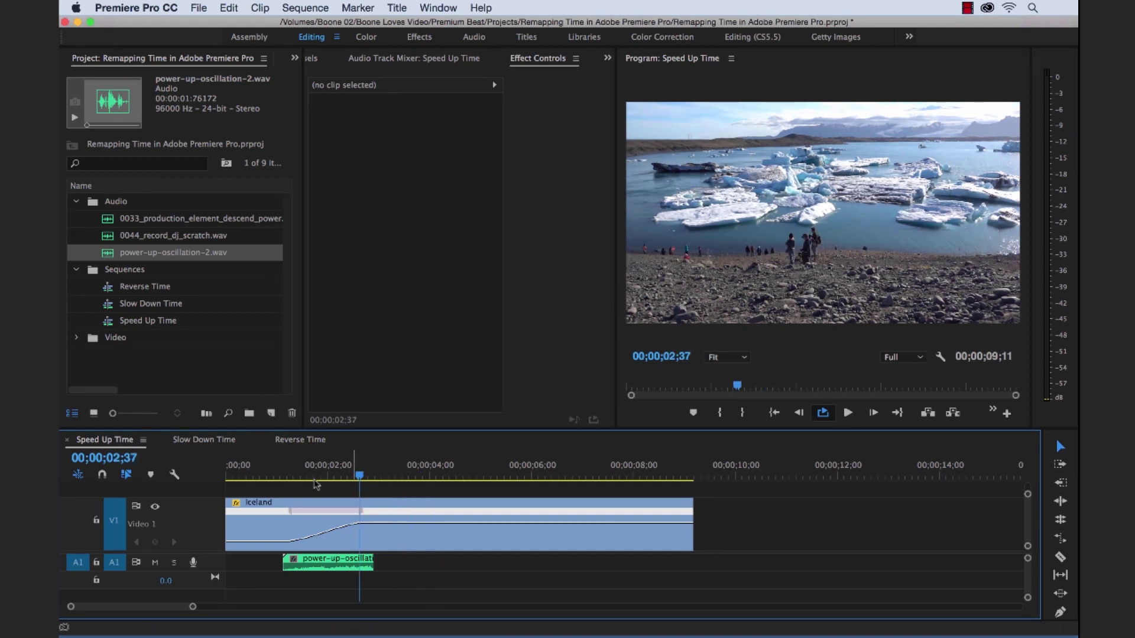
pyautogui.click(204, 440)
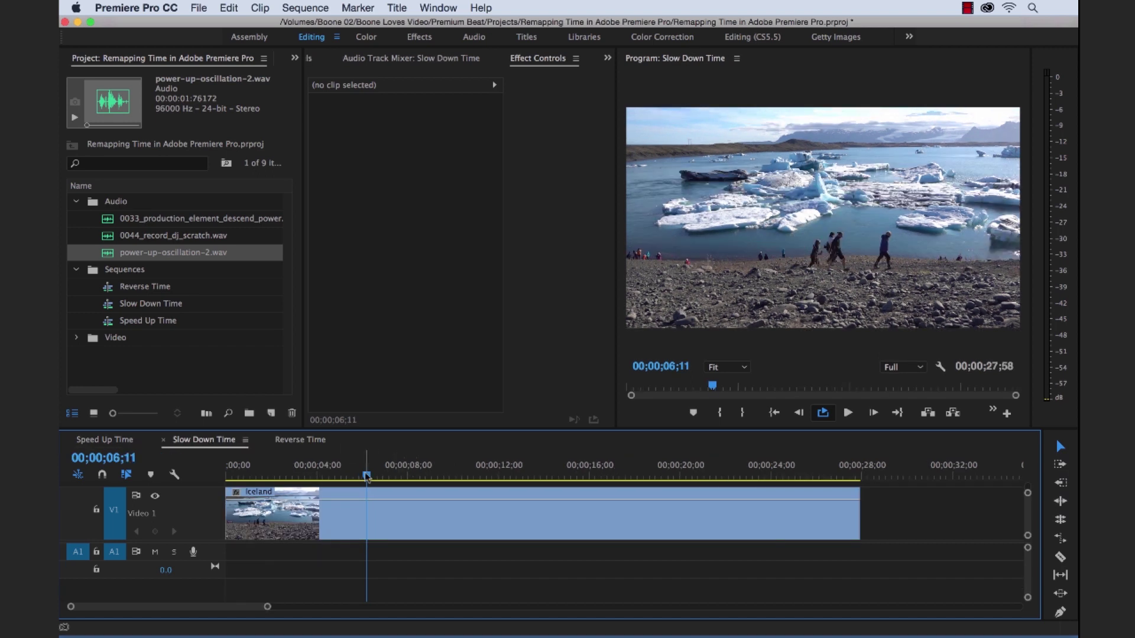
# Step: Show the Slow Down Time Iceland clip's Time Remapping speed line at 100.00% and save the project
pyautogui.moveTo(367, 476)
pyautogui.mouseDown()
pyautogui.moveTo(346, 477)
pyautogui.moveTo(370, 478)
pyautogui.moveTo(356, 477)
pyautogui.mouseUp()
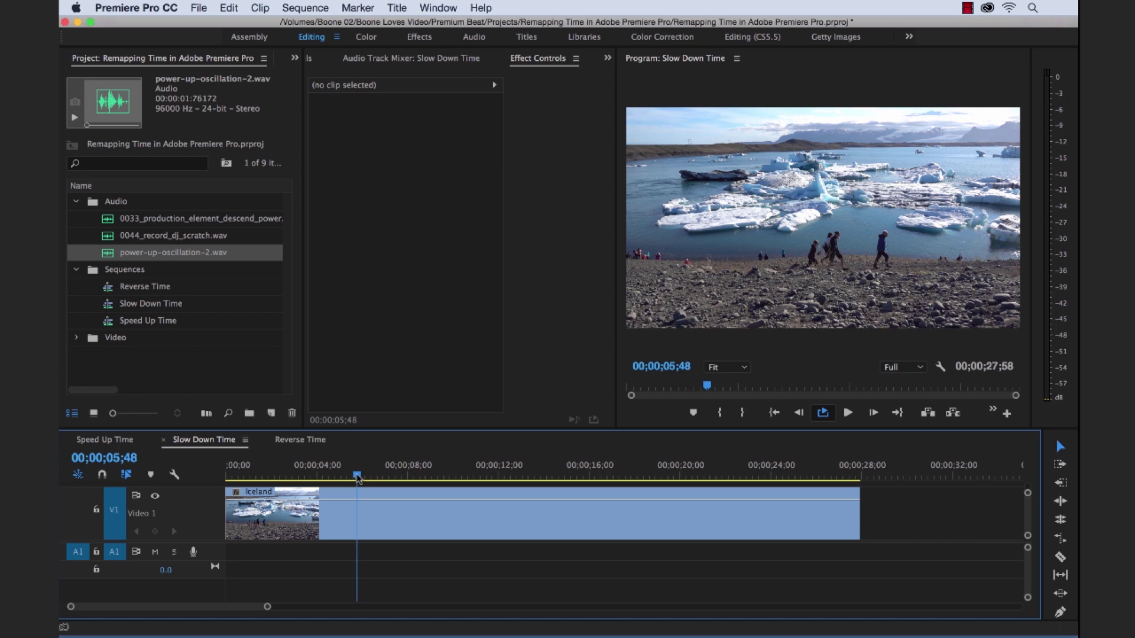
pyautogui.rightClick(392, 527)
pyautogui.moveTo(450, 620)
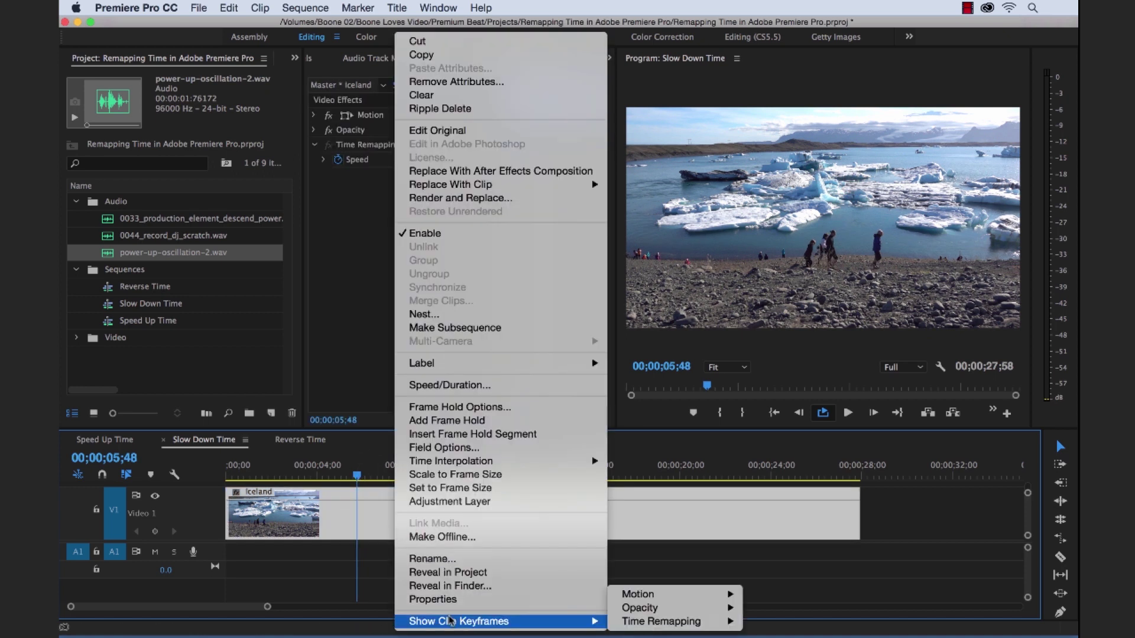
pyautogui.moveTo(651, 625)
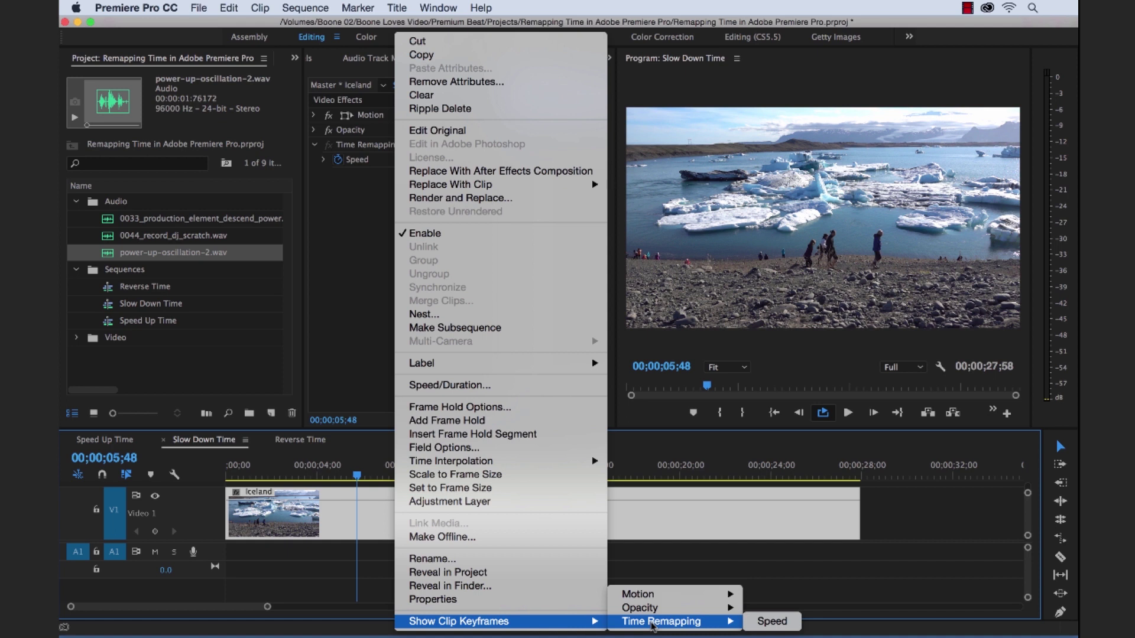
pyautogui.click(763, 622)
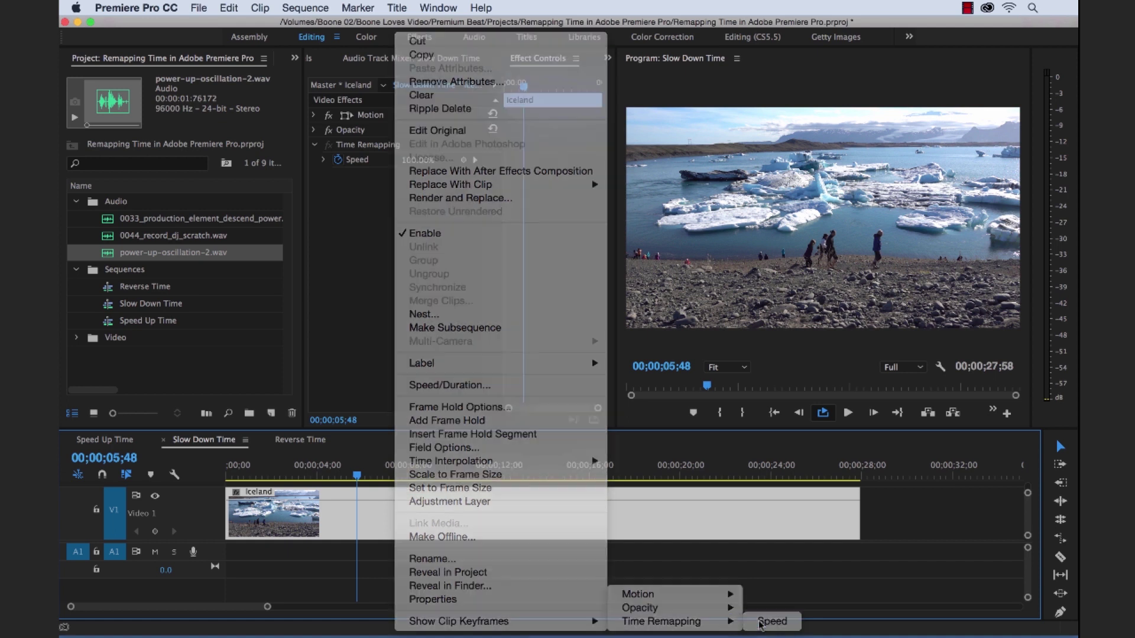
pyautogui.press('super+s')
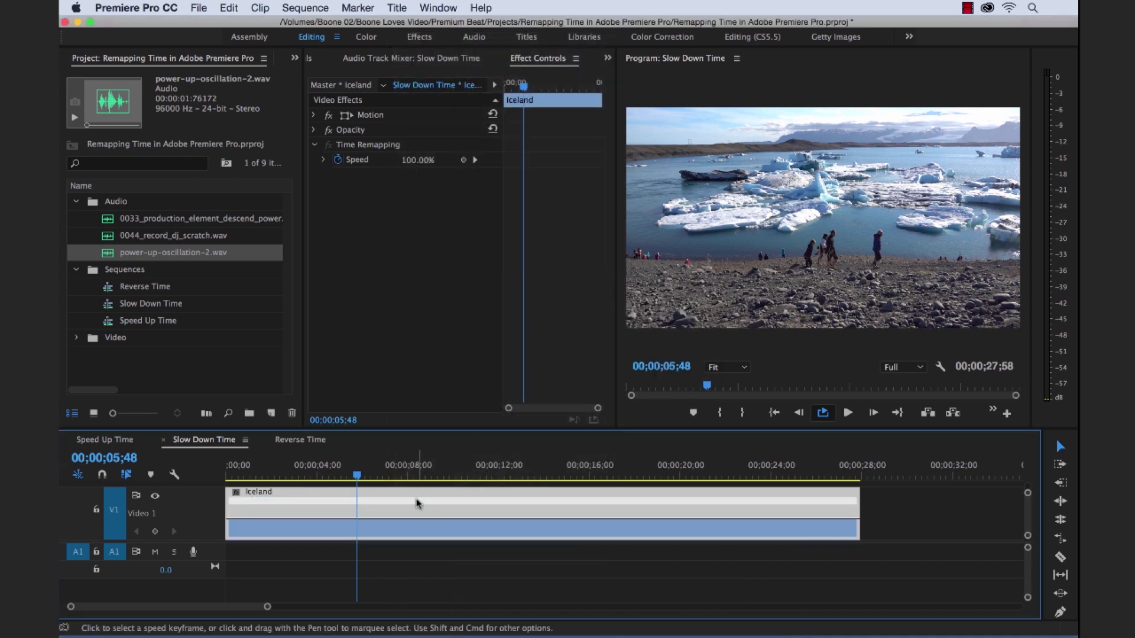
# Step: Raise the speed before the keyframe to 1000% and put the Iceland clip back at the sequence start
pyautogui.moveTo(349, 476); pyautogui.dragTo(282, 477)
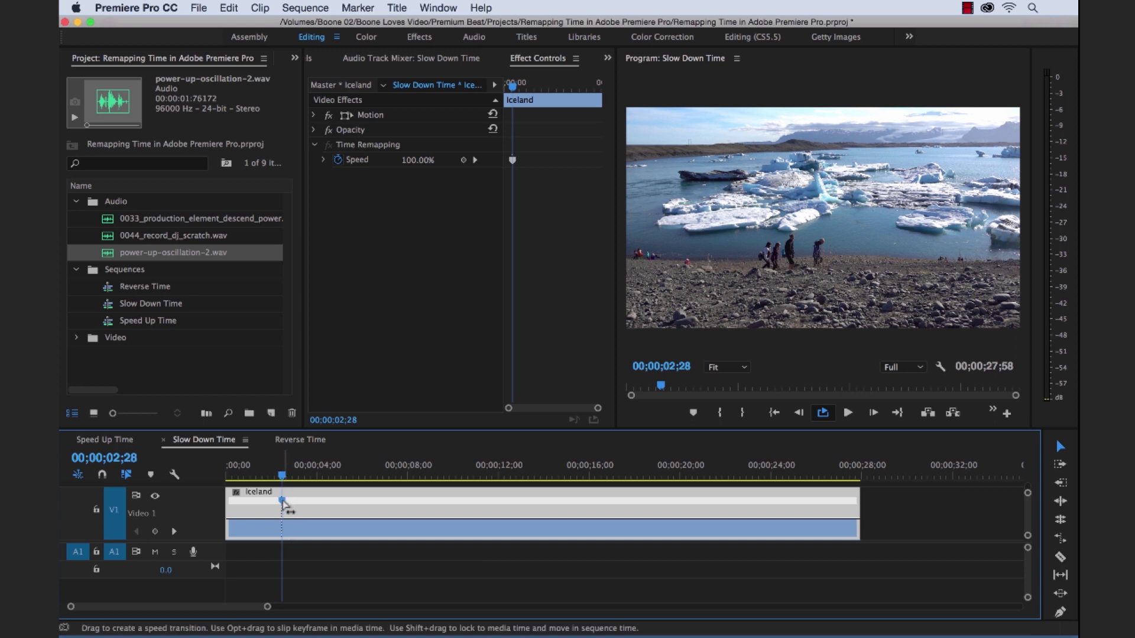
pyautogui.moveTo(282, 476); pyautogui.dragTo(265, 476)
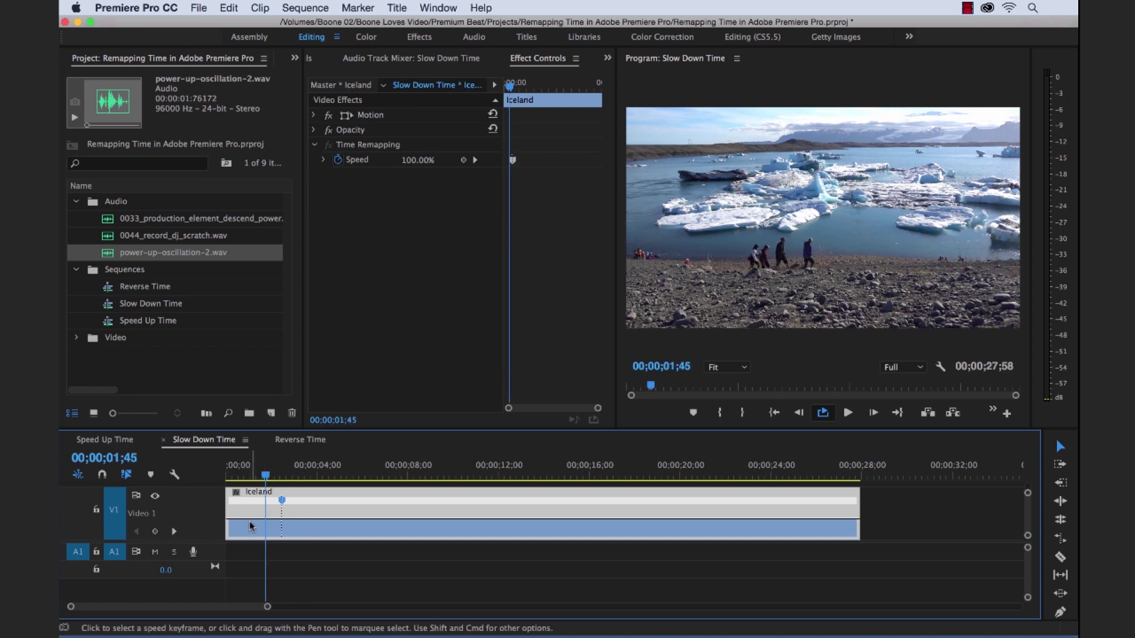
pyautogui.moveTo(246, 518); pyautogui.dragTo(247, 520)
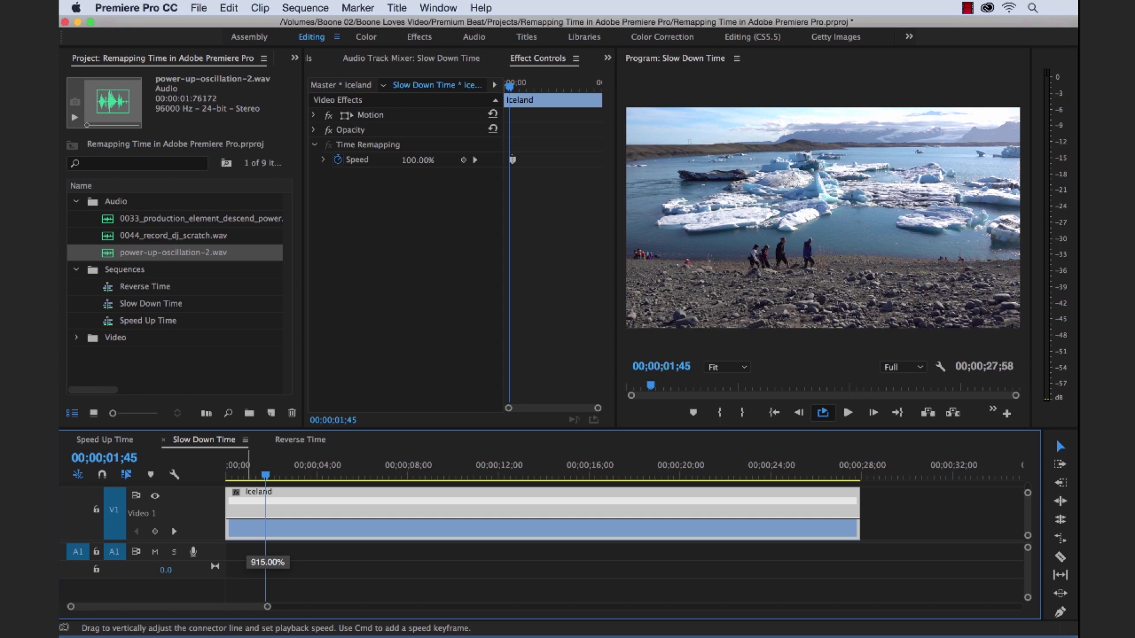
pyautogui.moveTo(246, 520); pyautogui.dragTo(246, 517)
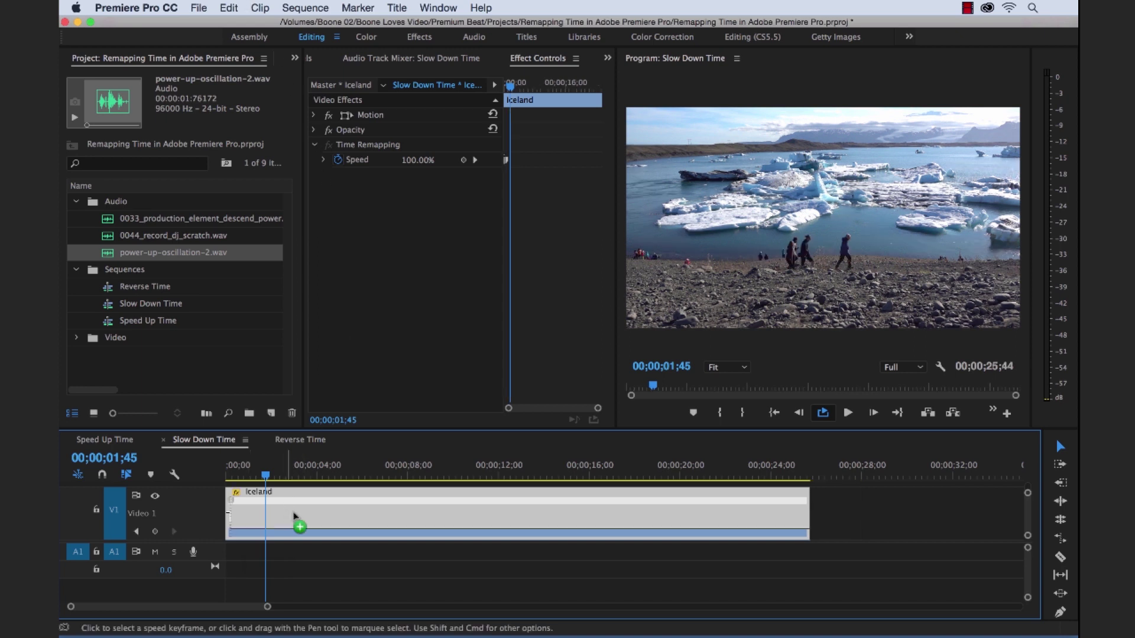
pyautogui.moveTo(299, 523); pyautogui.dragTo(355, 508)
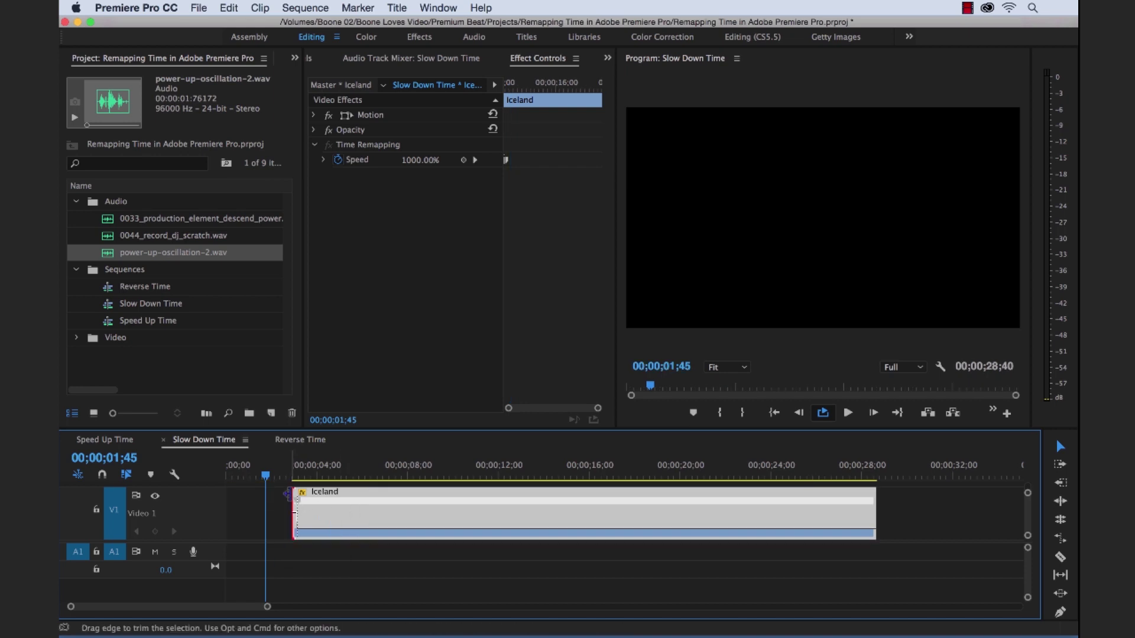
pyautogui.moveTo(287, 493); pyautogui.dragTo(258, 493)
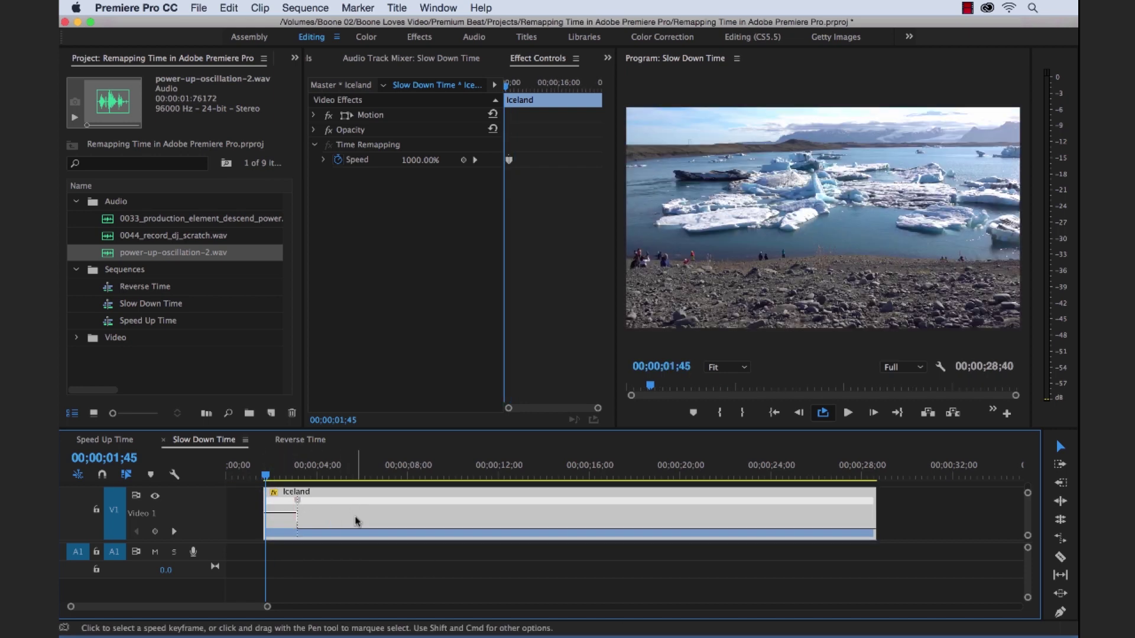
pyautogui.moveTo(354, 520); pyautogui.dragTo(316, 520)
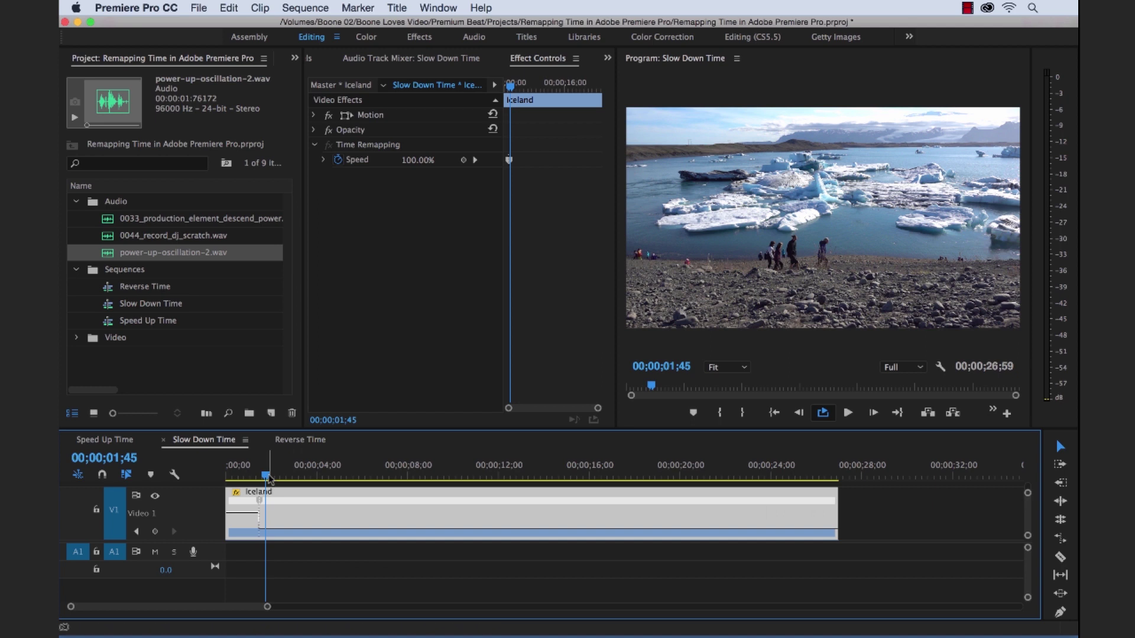
pyautogui.press('Home')
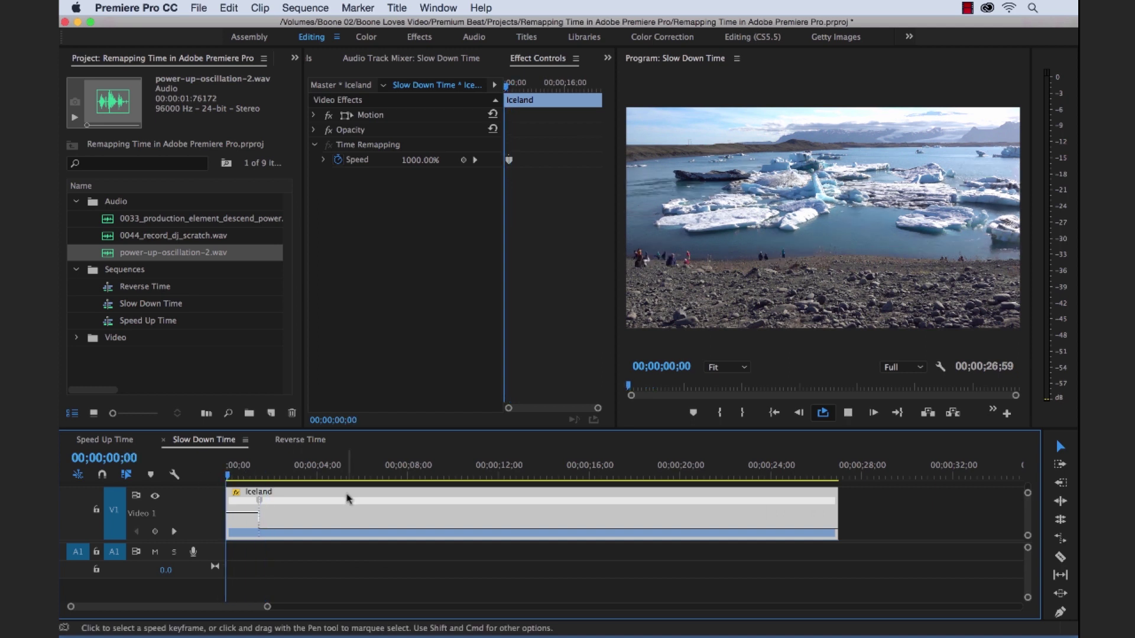
pyautogui.press('space')
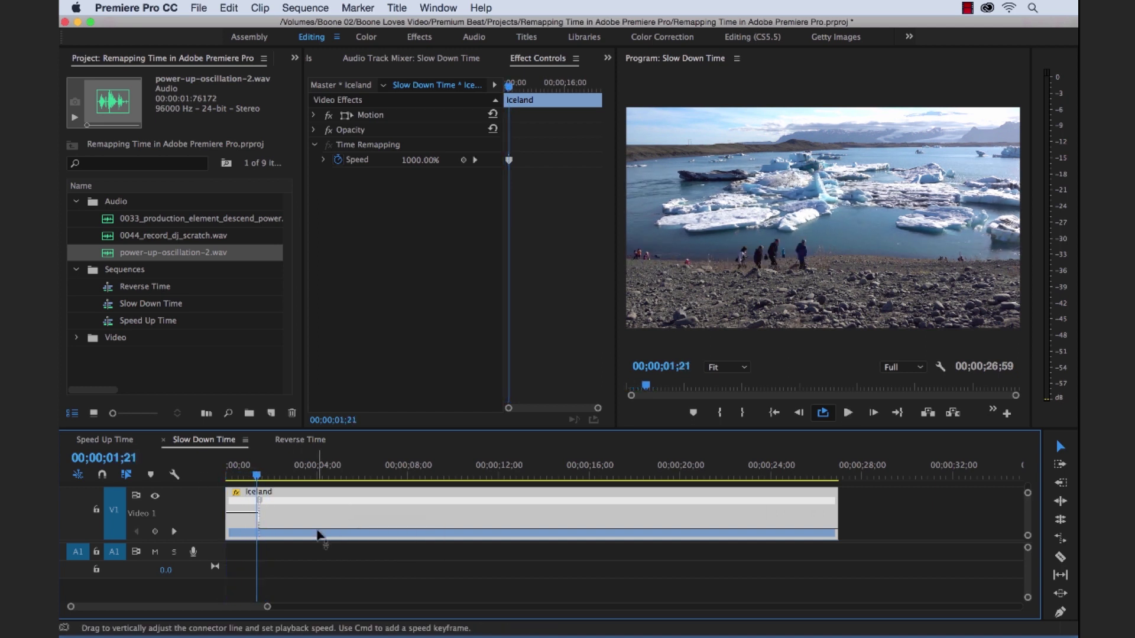
# Step: Drop the speed after the keyframe to 1.43% and play back the result
pyautogui.moveTo(319, 534); pyautogui.dragTo(320, 556)
pyautogui.press('space')
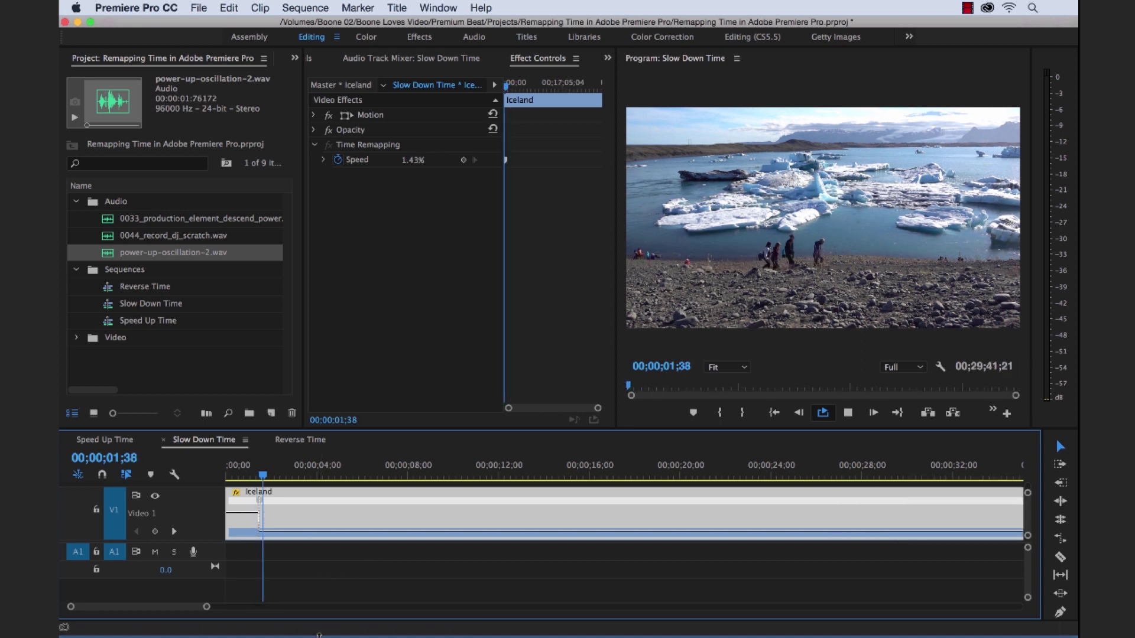
pyautogui.press('space')
pyautogui.press('Home')
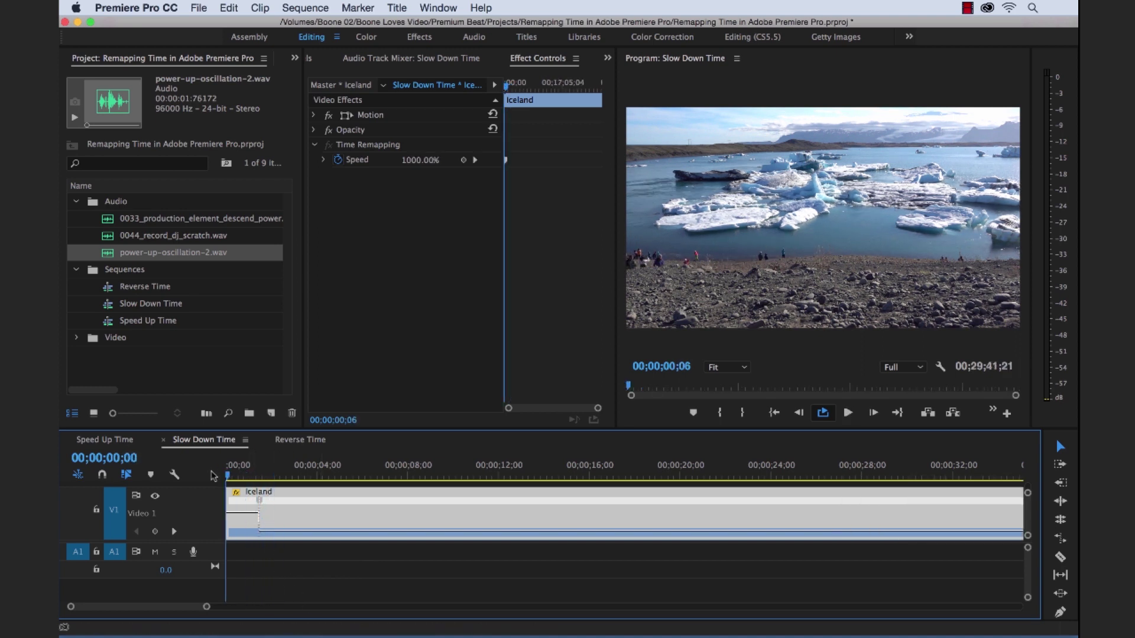
pyautogui.press('space')
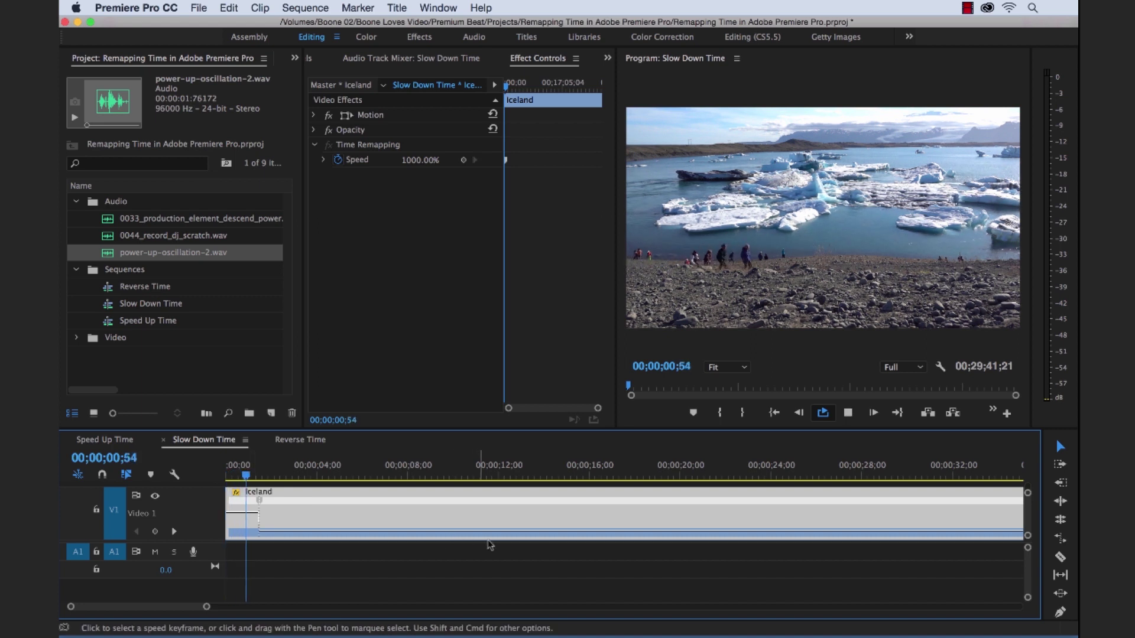
pyautogui.press('space')
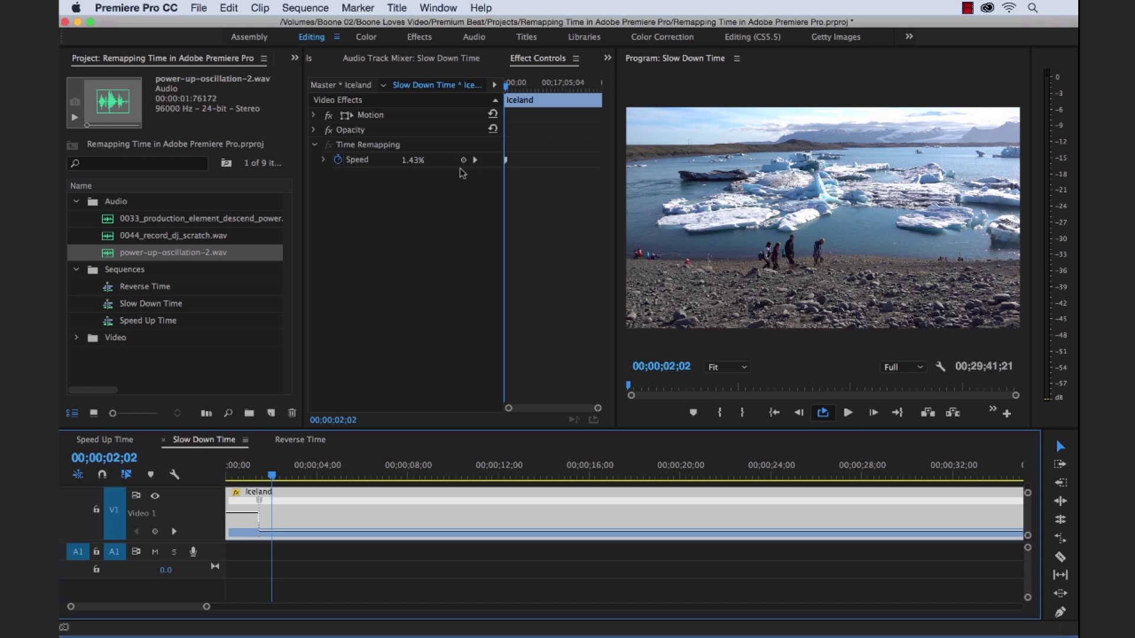
# Step: Place 0033_production_element_descend_power.wav on audio track A1 beneath the speed change
pyautogui.click(109, 222)
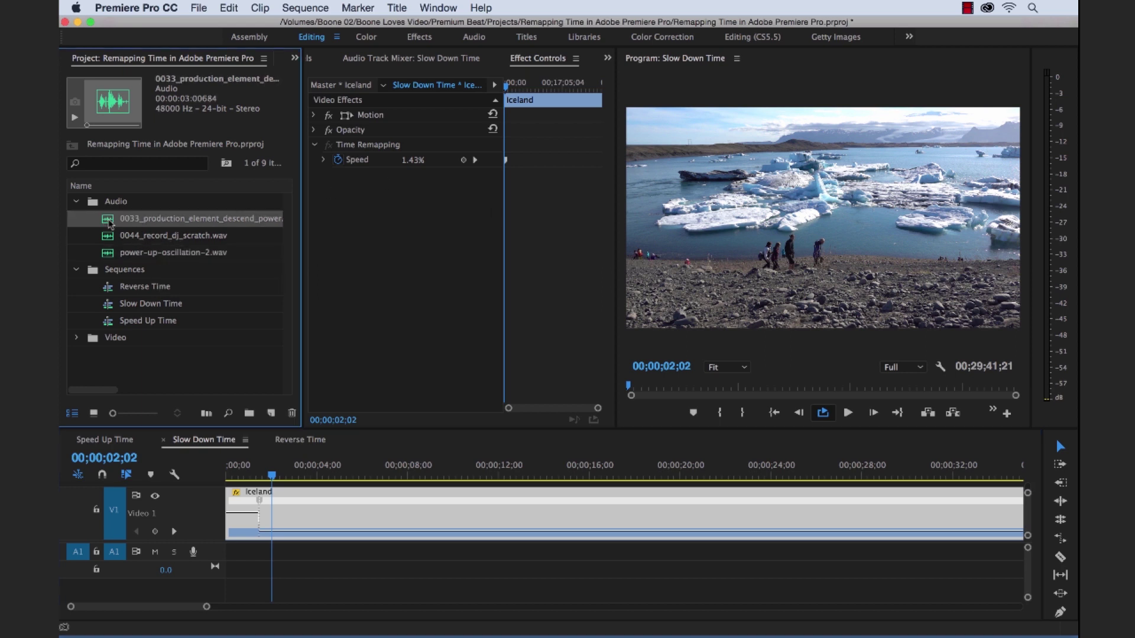
pyautogui.moveTo(256, 418); pyautogui.dragTo(268, 558)
pyautogui.press('=')
pyautogui.press('=')
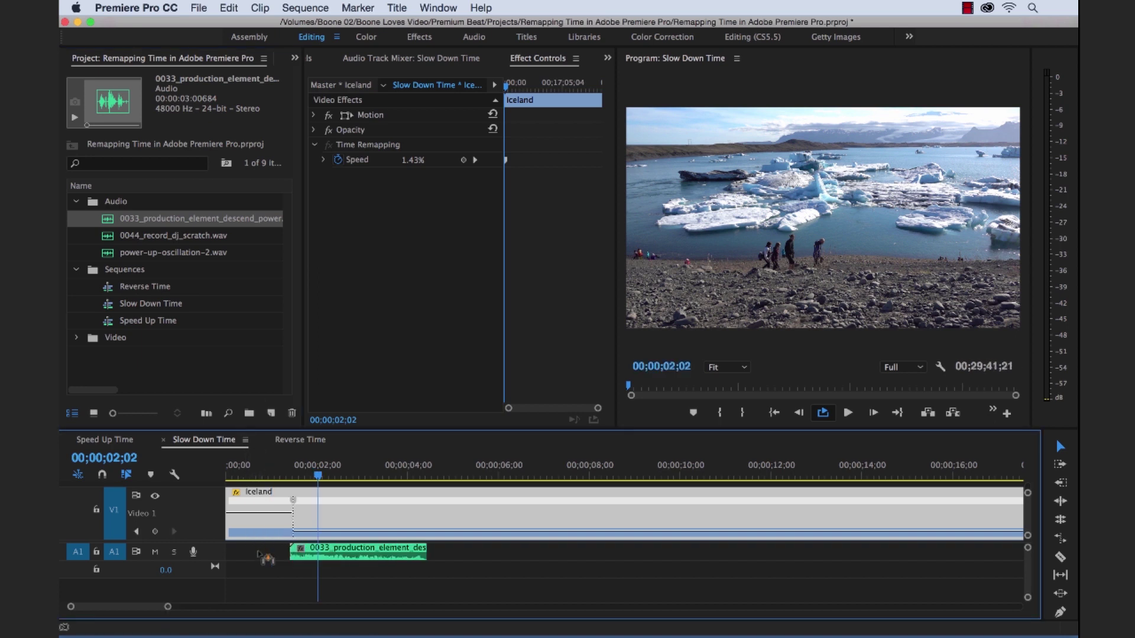
pyautogui.moveTo(381, 476); pyautogui.dragTo(361, 478)
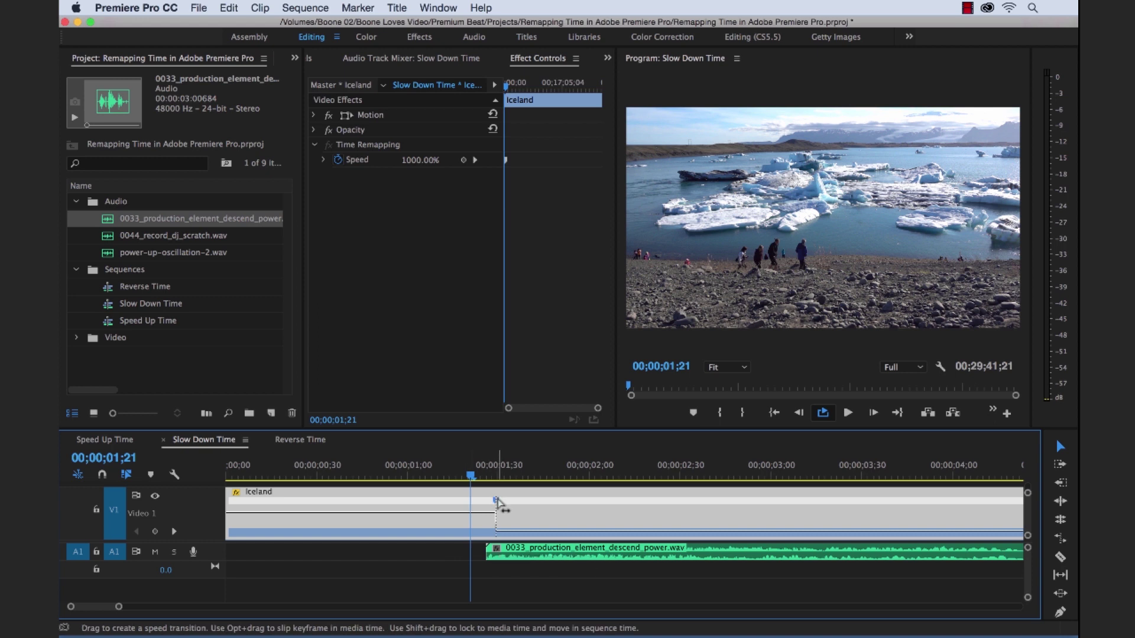
pyautogui.press('-')
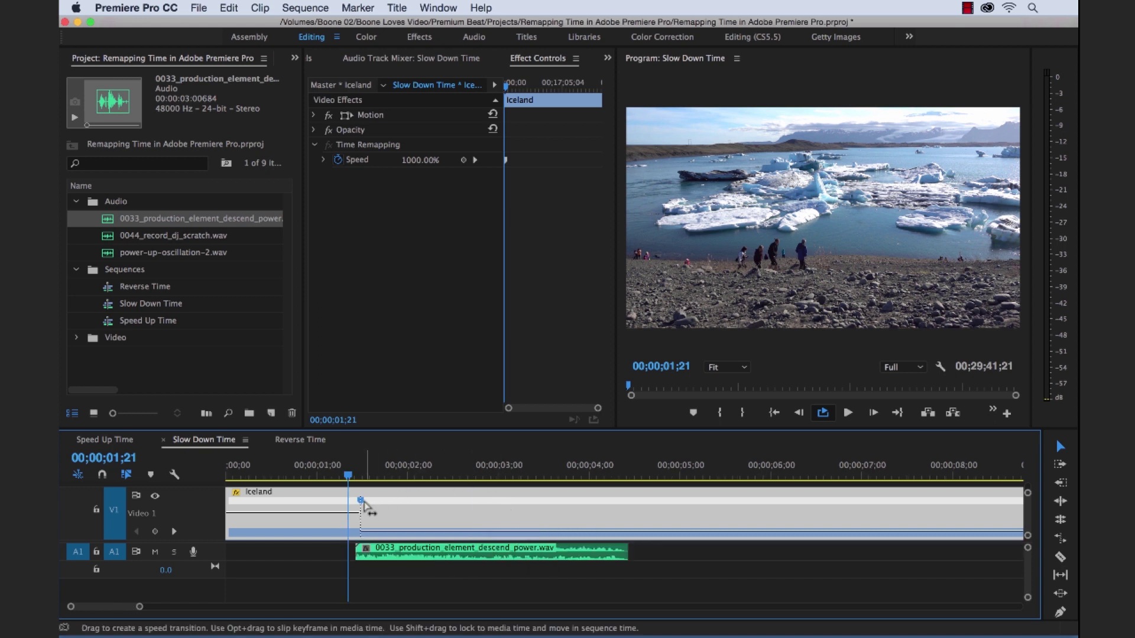
# Step: Split the speed keyframe into a ramp and bend it into an S-curve (sequence 00;14;06;00)
pyautogui.moveTo(362, 502); pyautogui.dragTo(628, 501)
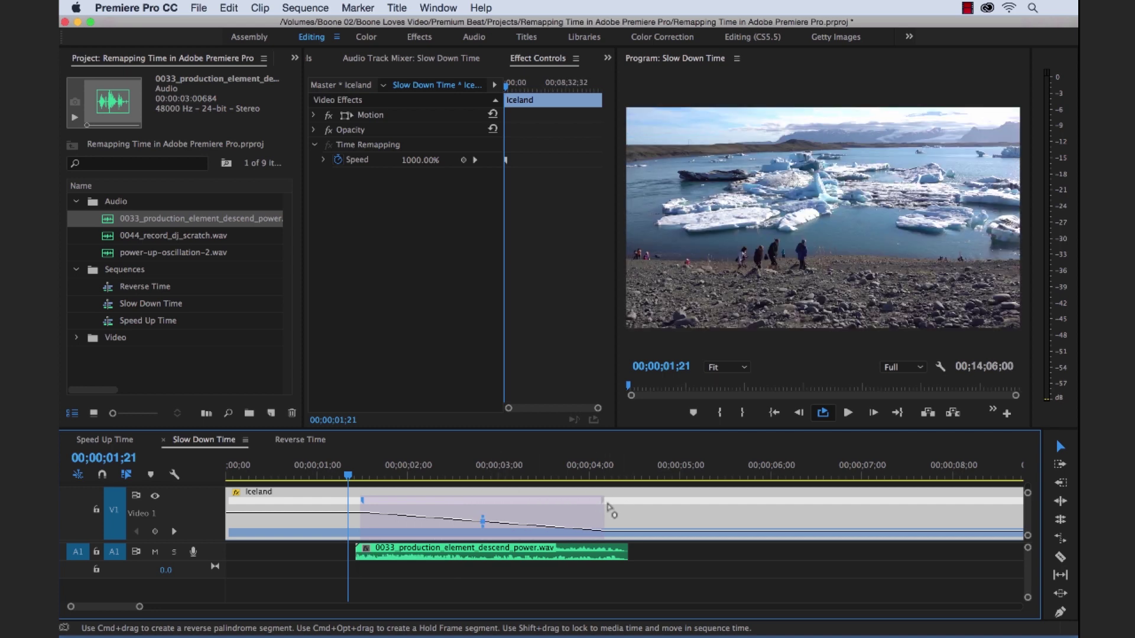
pyautogui.moveTo(483, 520); pyautogui.dragTo(433, 523)
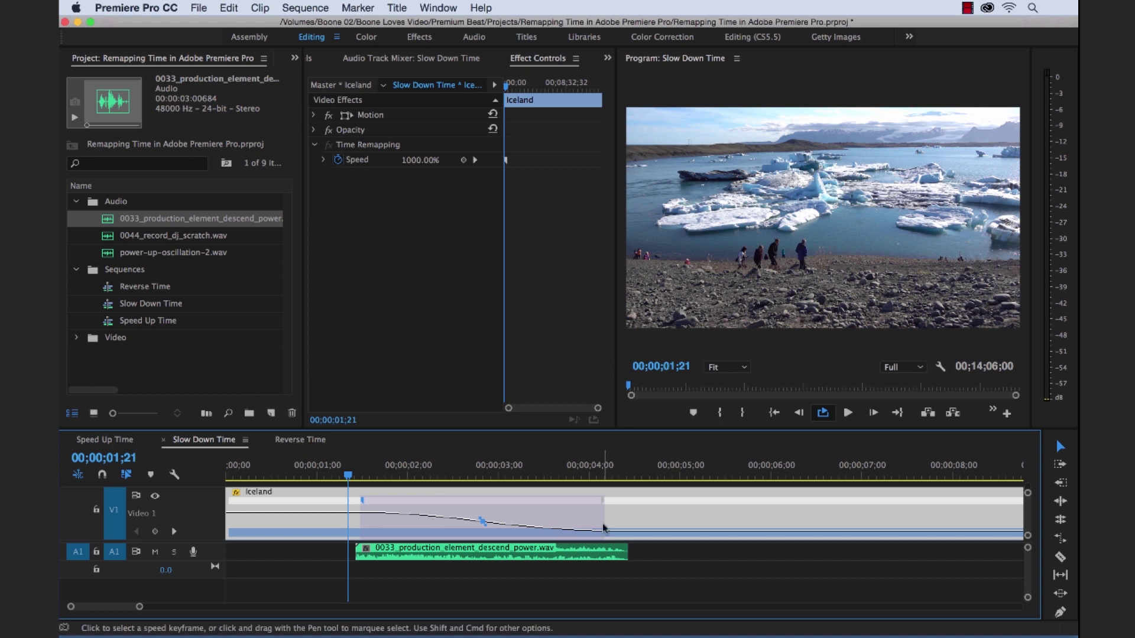
pyautogui.press('-')
pyautogui.press('-')
pyautogui.moveTo(256, 479); pyautogui.dragTo(198, 482)
pyautogui.press('space')
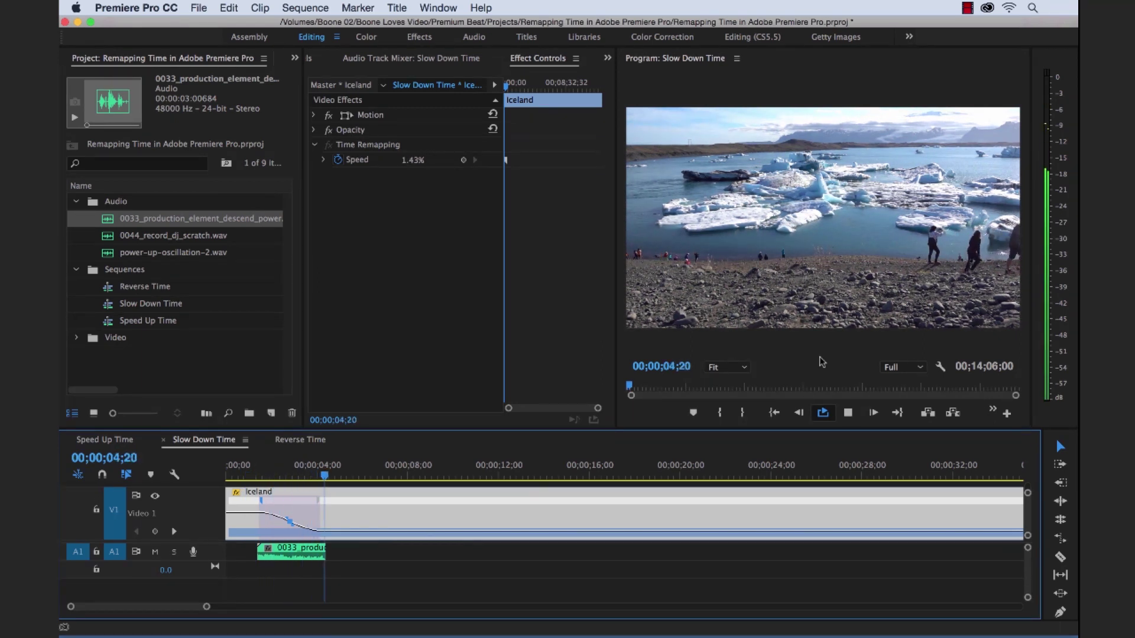
pyautogui.press('space')
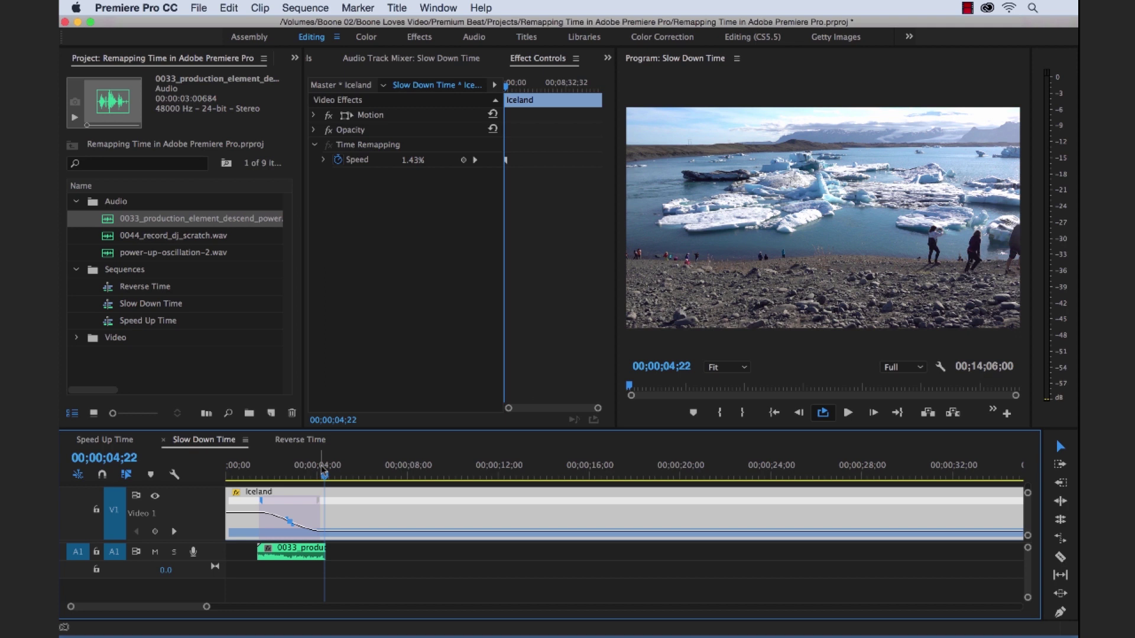
pyautogui.moveTo(324, 470); pyautogui.dragTo(262, 469)
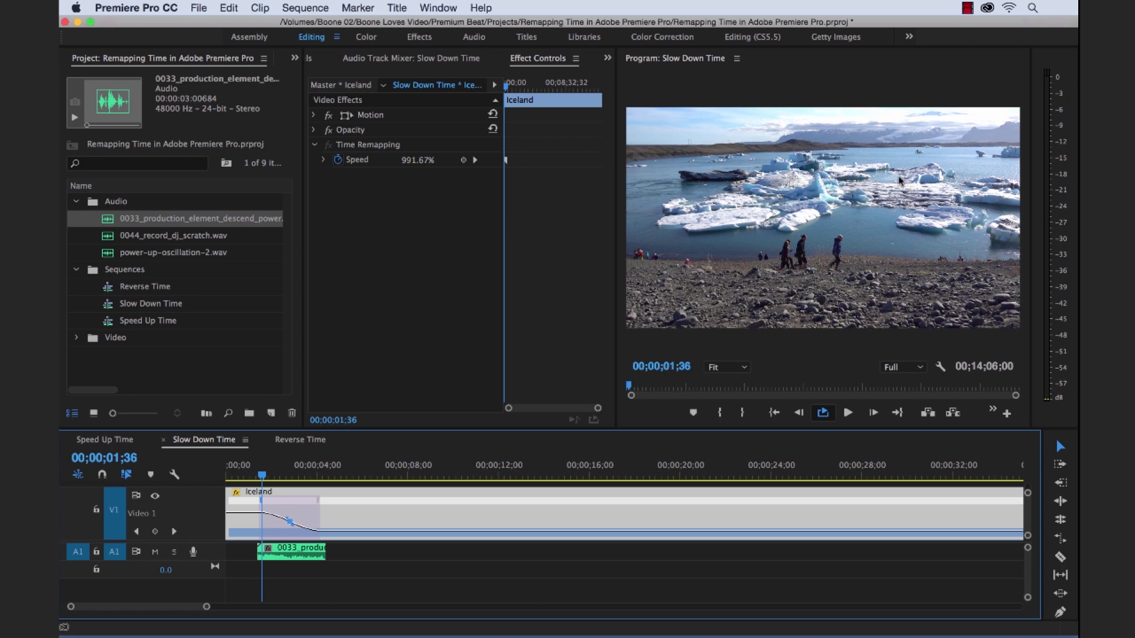
pyautogui.moveTo(261, 477)
pyautogui.mouseDown()
pyautogui.moveTo(299, 476)
pyautogui.moveTo(252, 476)
pyautogui.mouseUp()
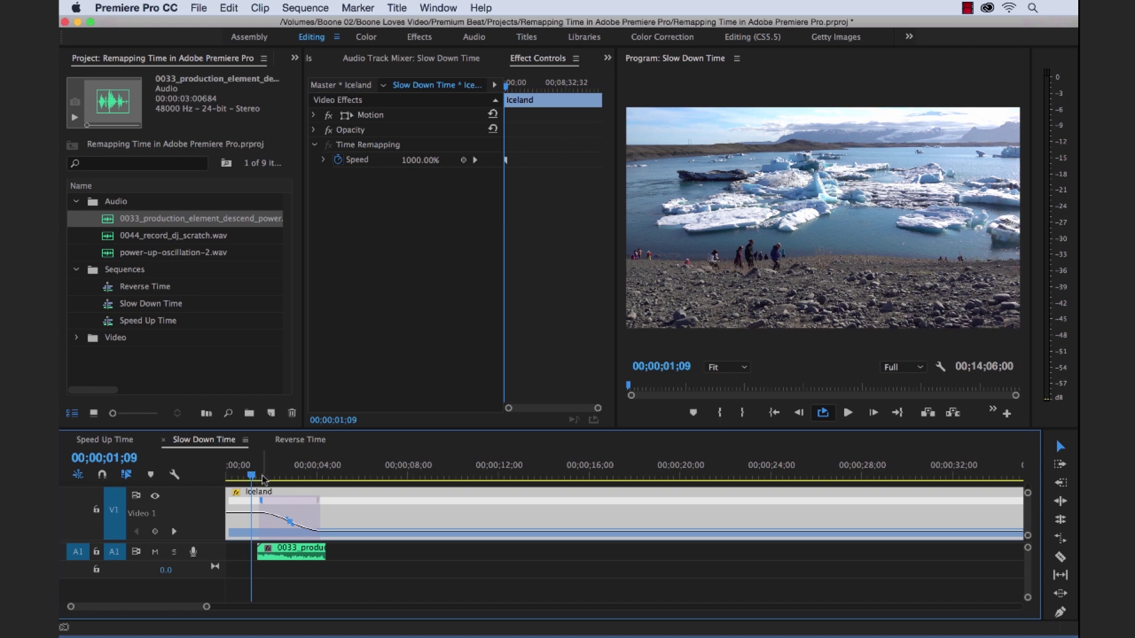
# Step: In Reverse Time, place 0044_record_dj_scratch.wav on A1 at the playhead beneath the Brussels clip
pyautogui.click(298, 439)
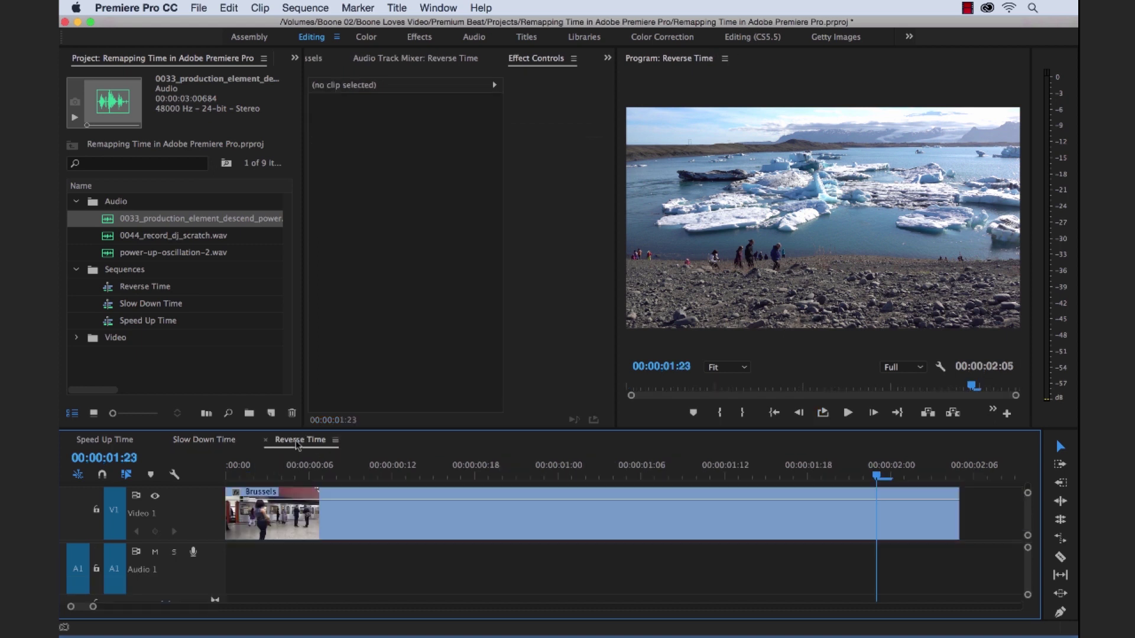
pyautogui.click(419, 468)
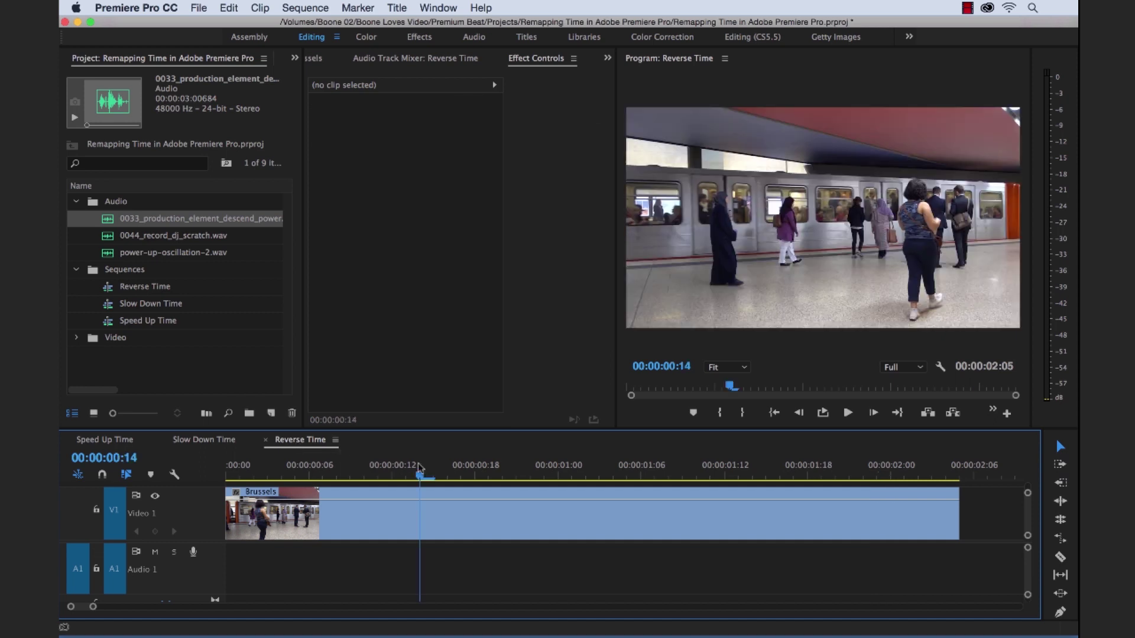
pyautogui.moveTo(415, 468); pyautogui.dragTo(352, 475)
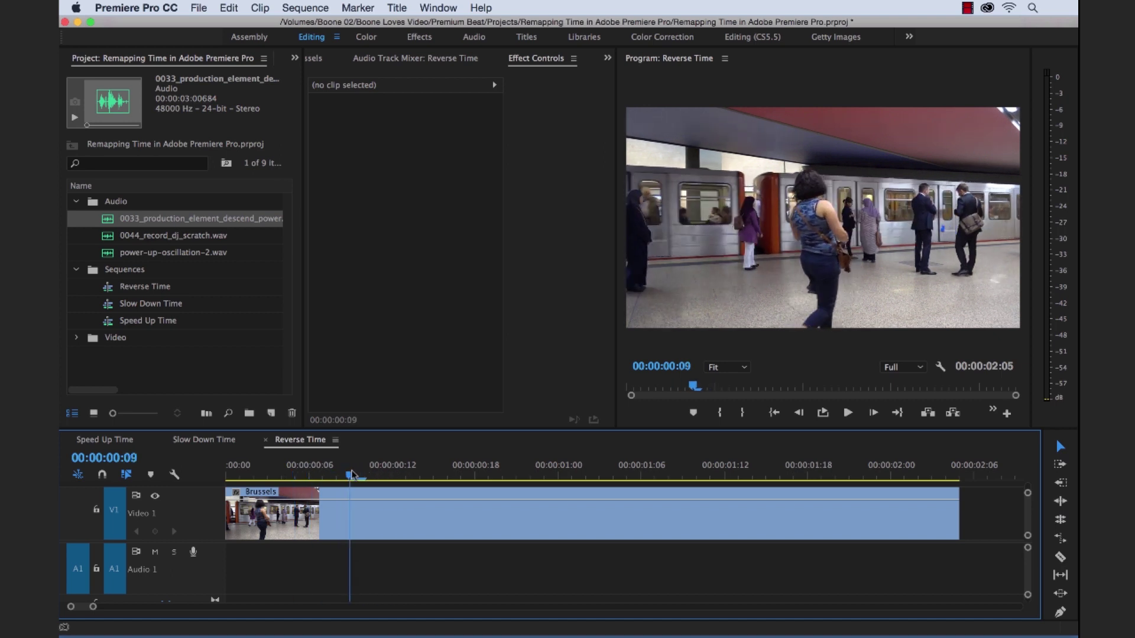
pyautogui.click(108, 241)
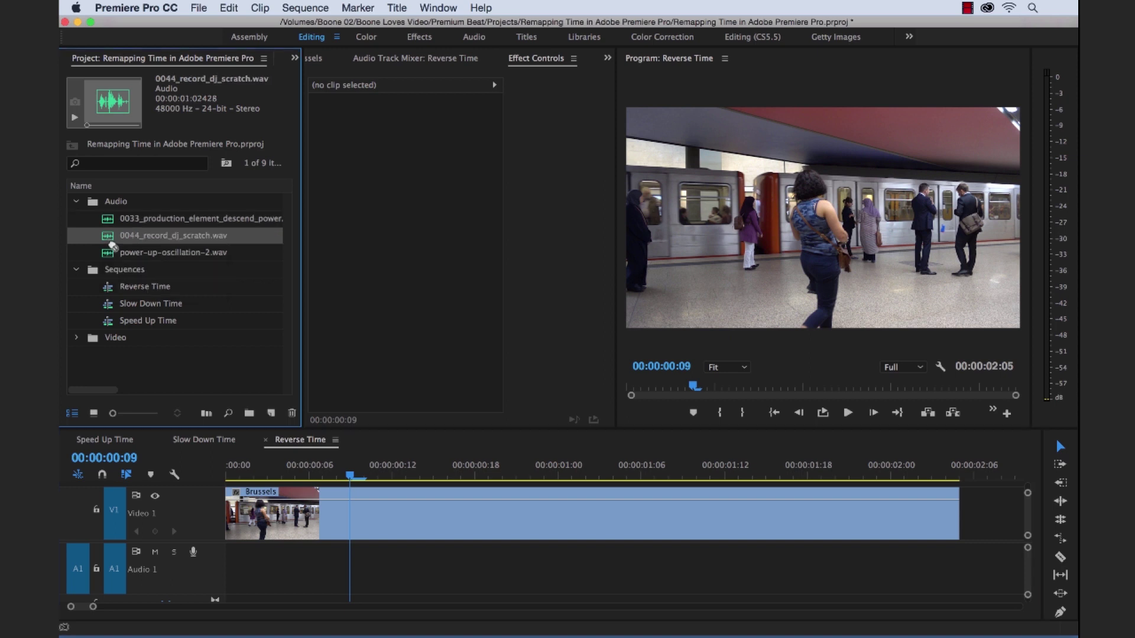
pyautogui.moveTo(333, 442); pyautogui.dragTo(359, 556)
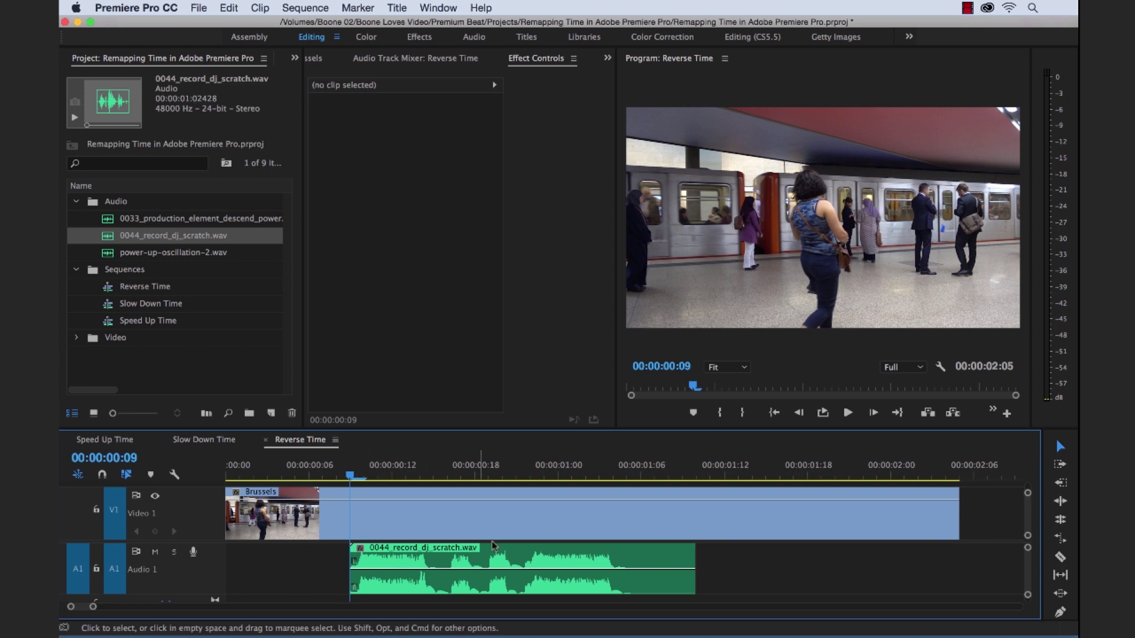
# Step: Play the Brussels clip with the DJ scratch and scrub to where the scratch begins at 00:00:00:09
pyautogui.press('space')
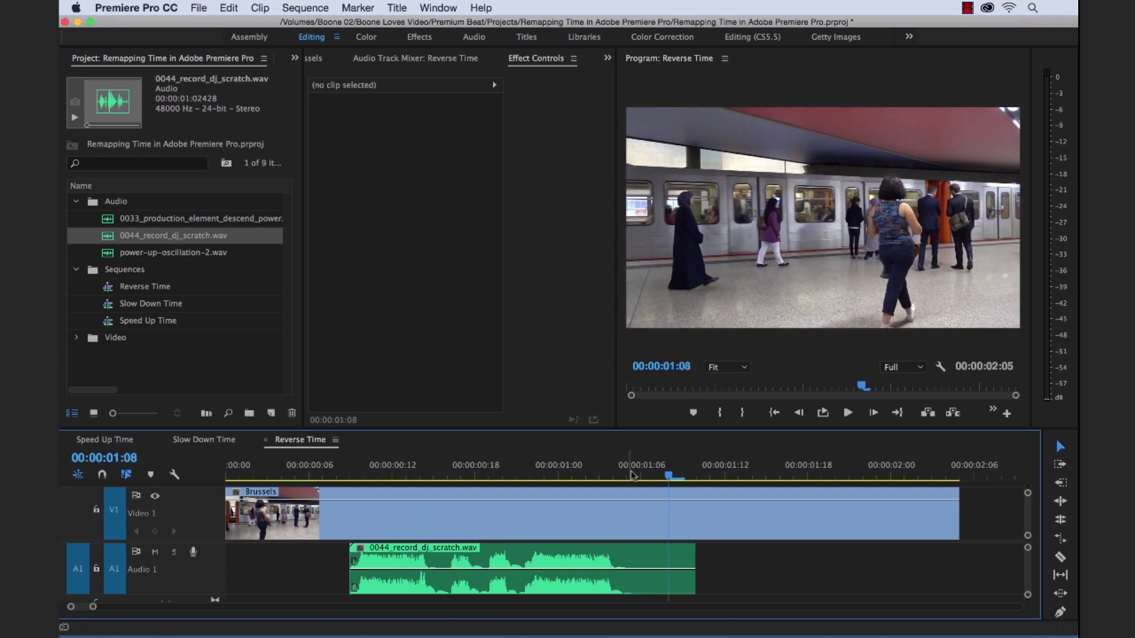
pyautogui.moveTo(630, 470); pyautogui.dragTo(342, 479)
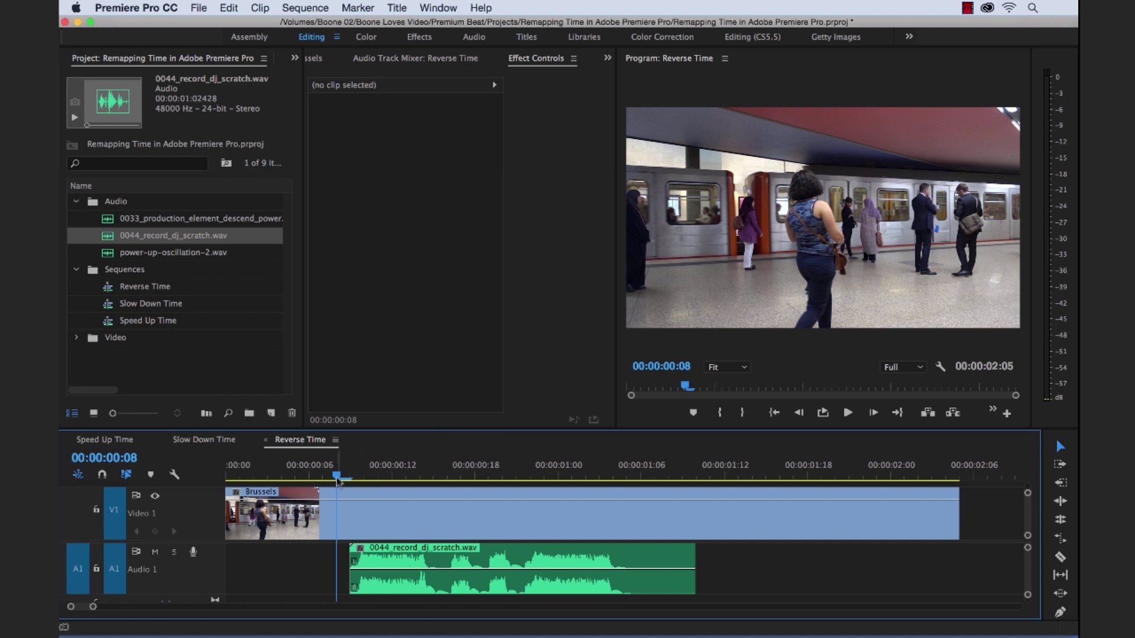
pyautogui.moveTo(338, 482)
pyautogui.mouseDown()
pyautogui.moveTo(363, 479)
pyautogui.moveTo(350, 473)
pyautogui.mouseUp()
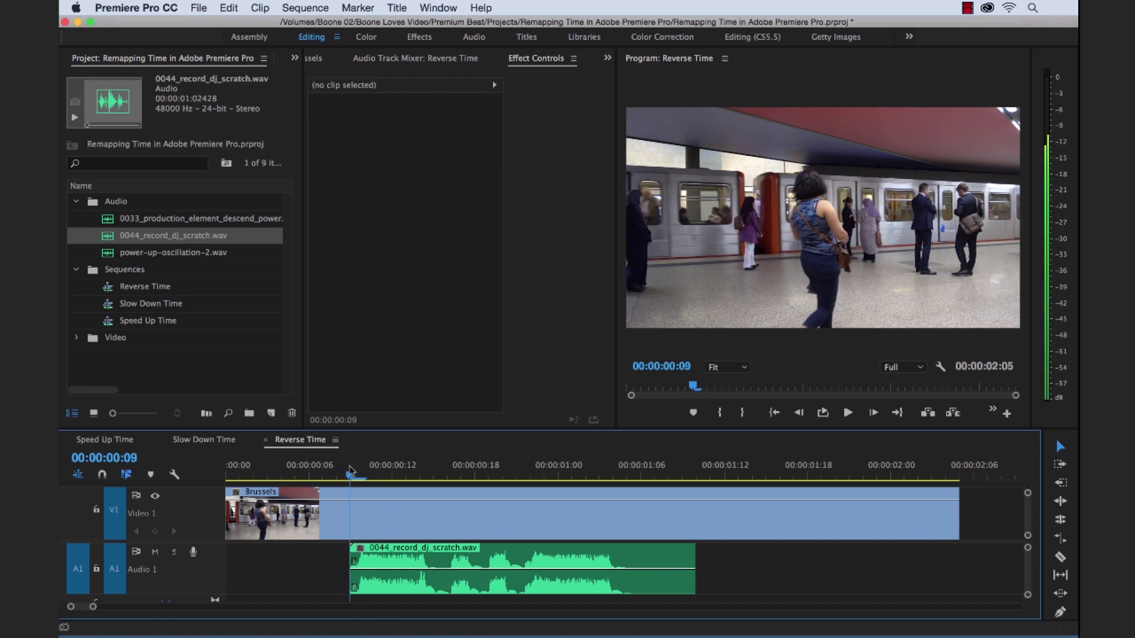
pyautogui.click(404, 533)
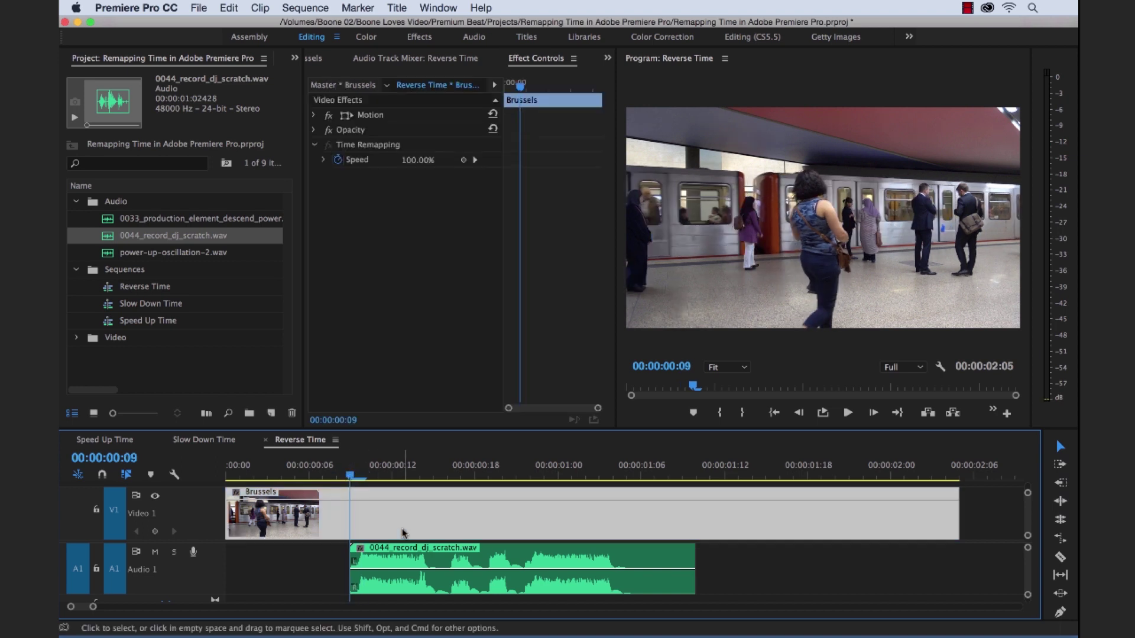
# Step: Mute the A1 scratch track and show the Brussels clip's Time Remapping > Speed keyframes
pyautogui.click(156, 553)
pyautogui.moveTo(354, 473)
pyautogui.mouseDown()
pyautogui.moveTo(380, 475)
pyautogui.moveTo(341, 482)
pyautogui.mouseUp()
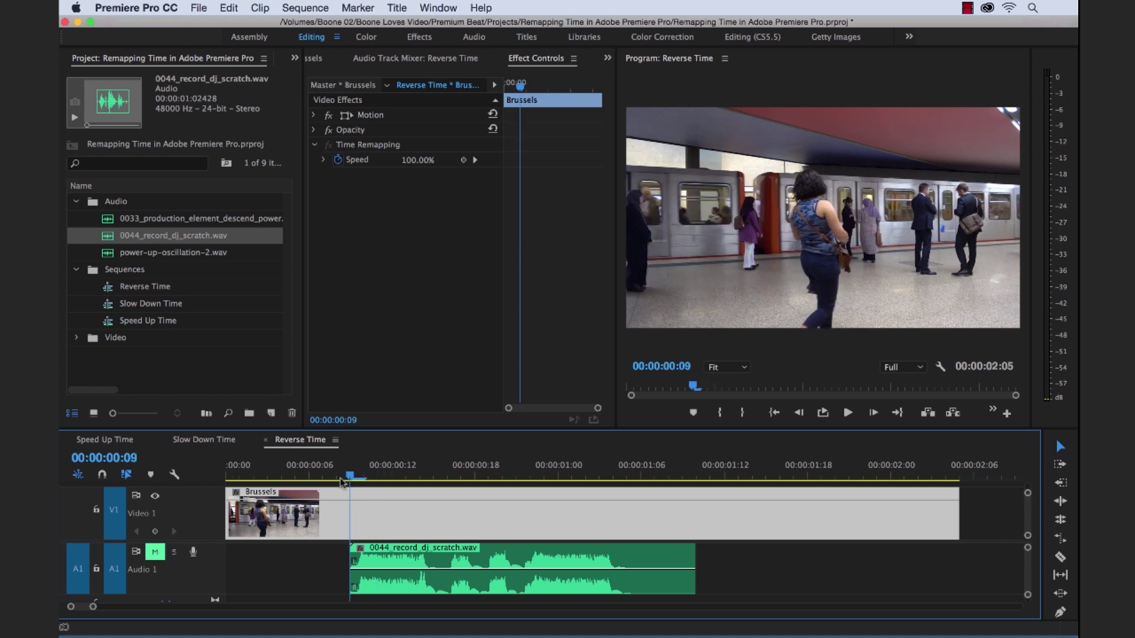
pyautogui.rightClick(391, 511)
pyautogui.moveTo(551, 624)
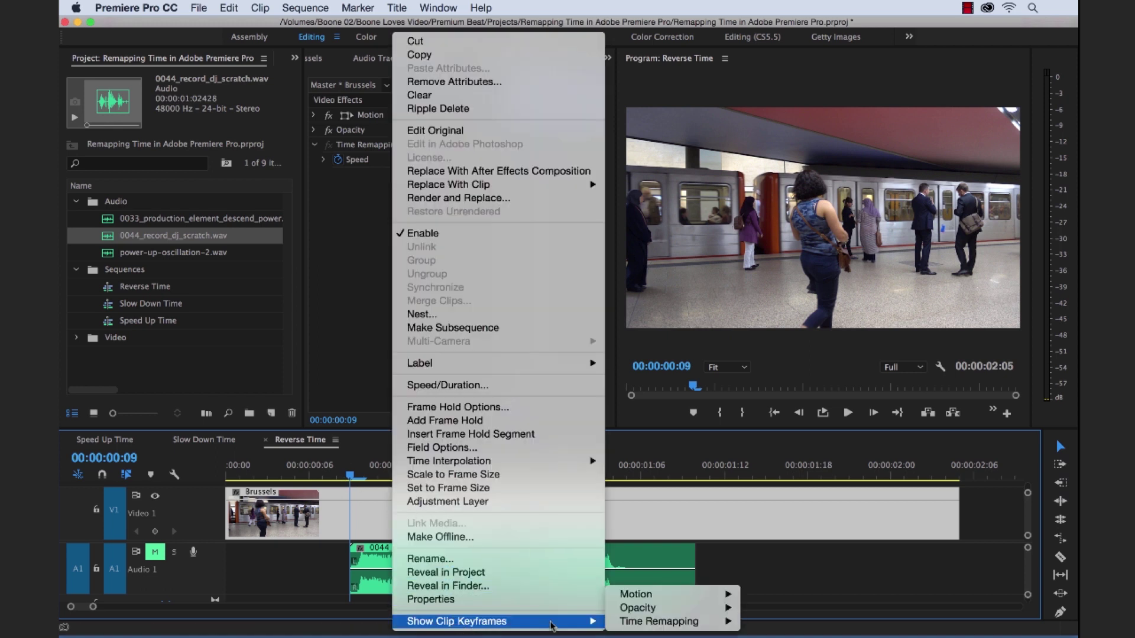
pyautogui.moveTo(632, 623)
pyautogui.click(761, 622)
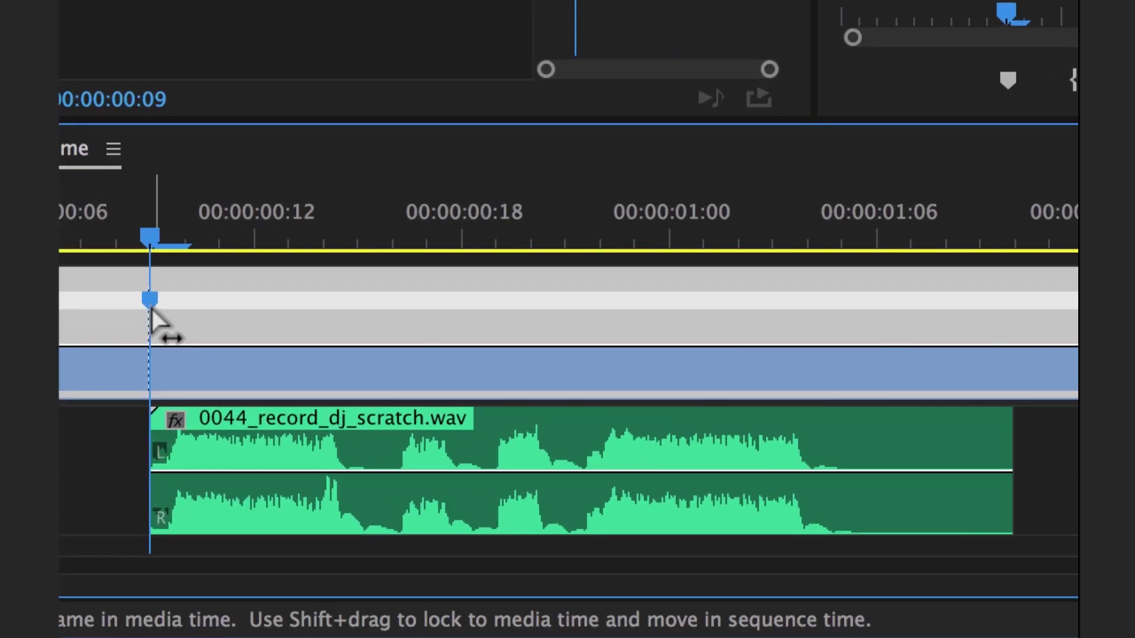
# Step: Add a speed keyframe at frame 9 and drag out a -100% reversed section to about frame 14
pyautogui.click(152, 304)
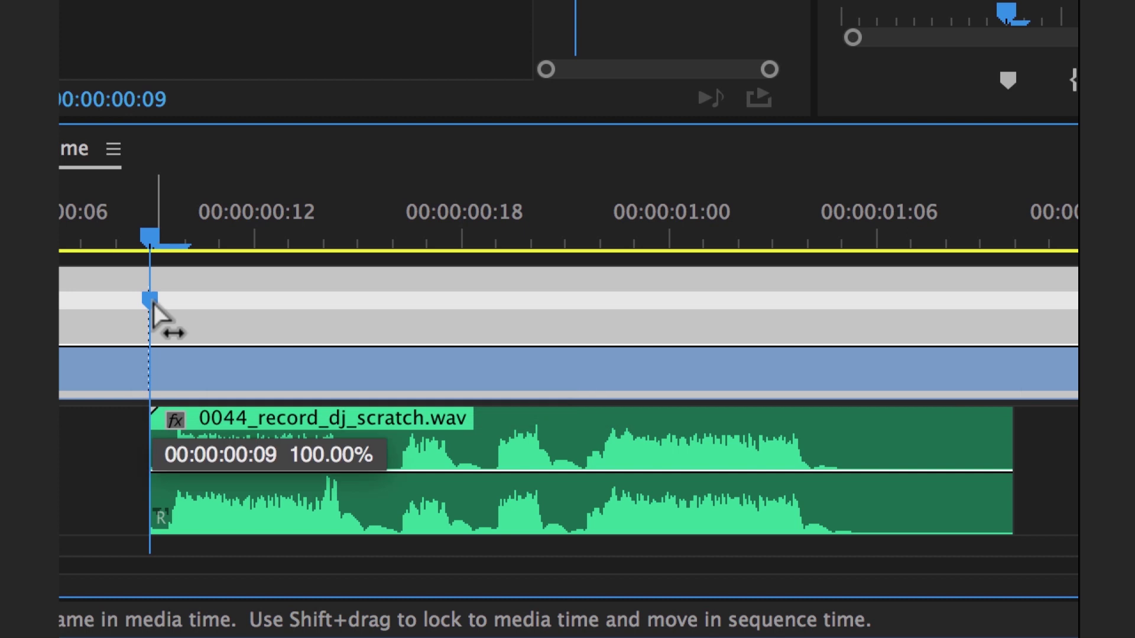
pyautogui.moveTo(153, 305); pyautogui.dragTo(505, 299)
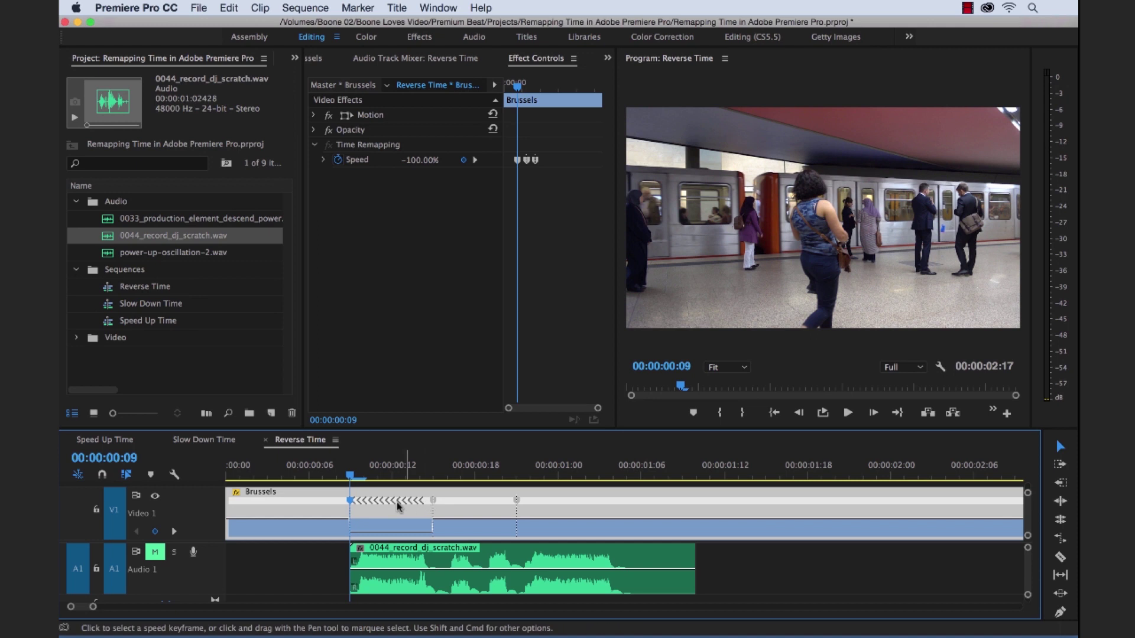
pyautogui.moveTo(351, 476)
pyautogui.mouseDown()
pyautogui.moveTo(421, 475)
pyautogui.moveTo(350, 480)
pyautogui.mouseUp()
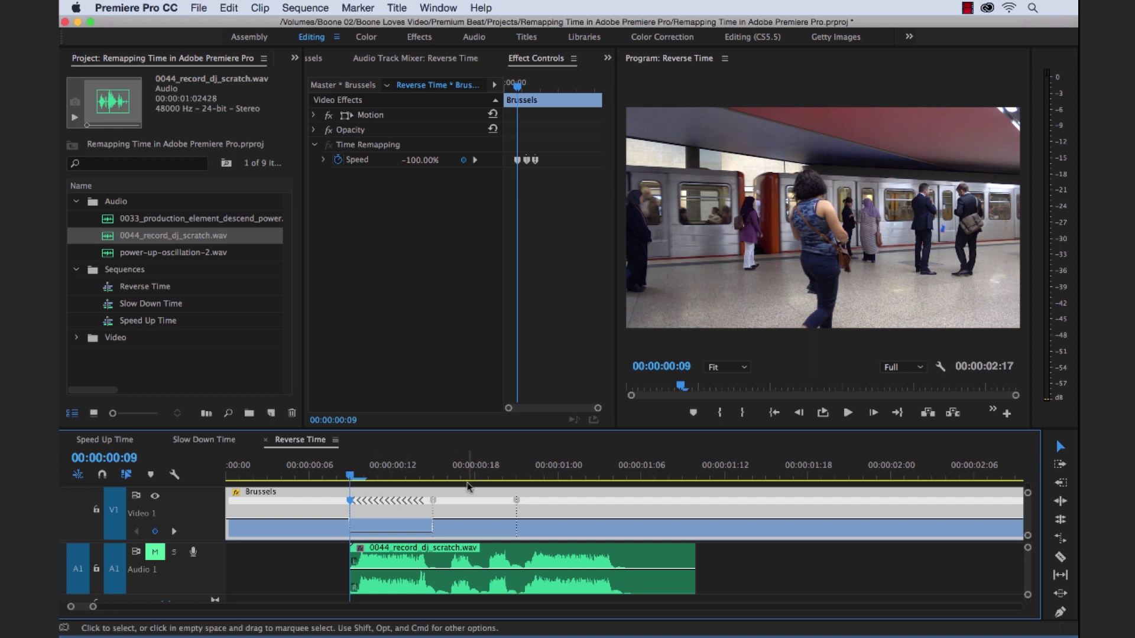
pyautogui.moveTo(395, 478); pyautogui.dragTo(419, 477)
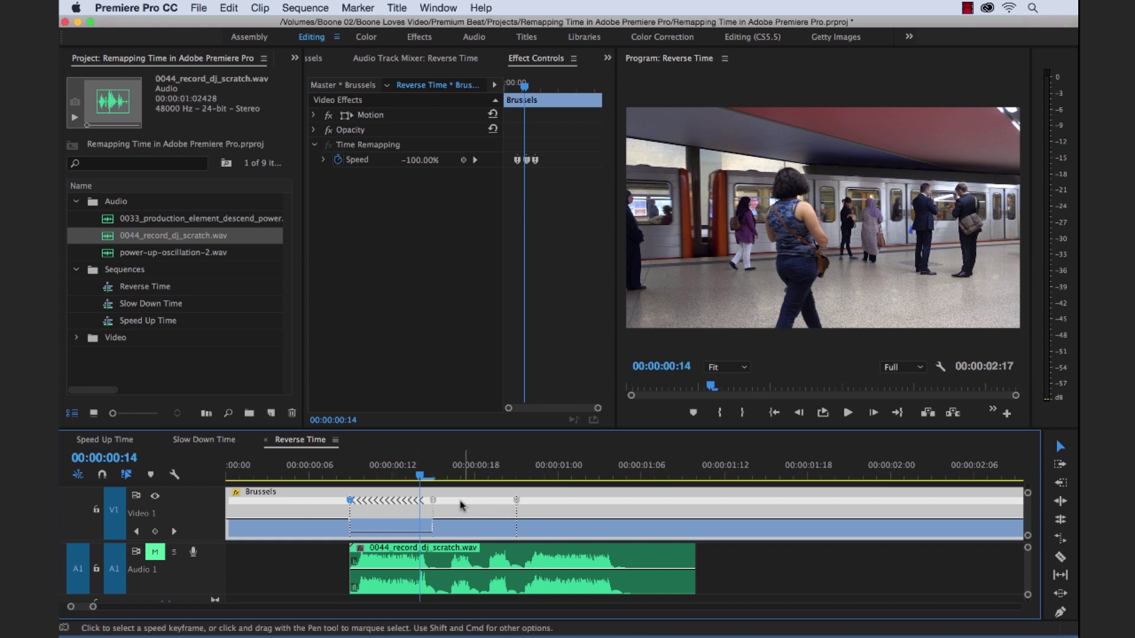
# Step: Preview the reversed Brussels section by playing the sequence from the start
pyautogui.moveTo(421, 479)
pyautogui.mouseDown()
pyautogui.moveTo(349, 480)
pyautogui.moveTo(442, 483)
pyautogui.mouseUp()
pyautogui.press('space')
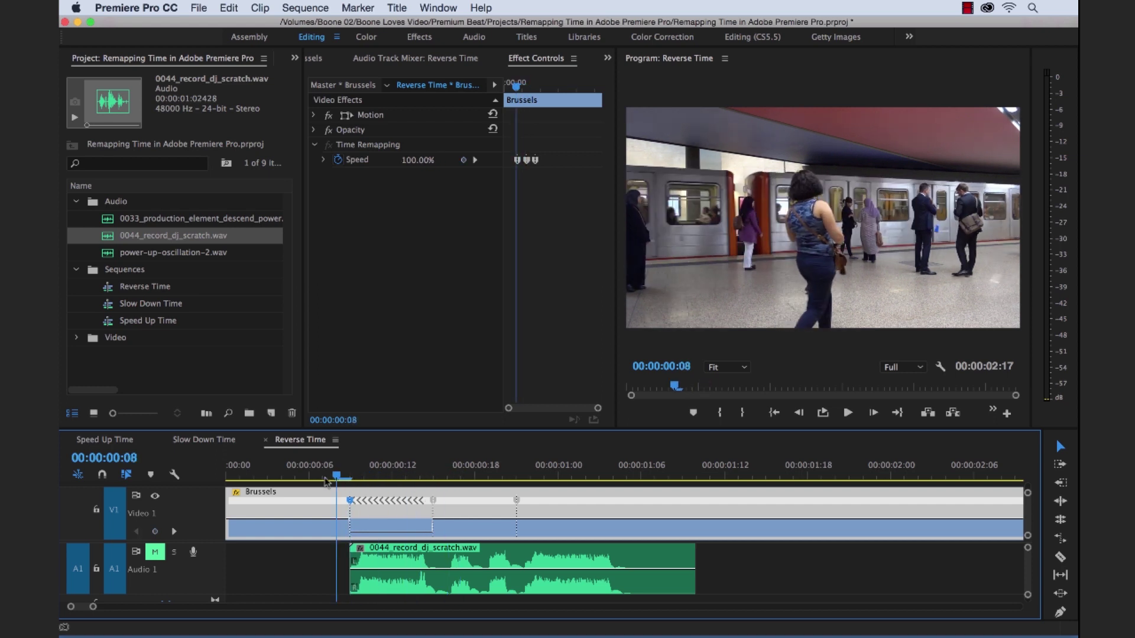
pyautogui.click(225, 481)
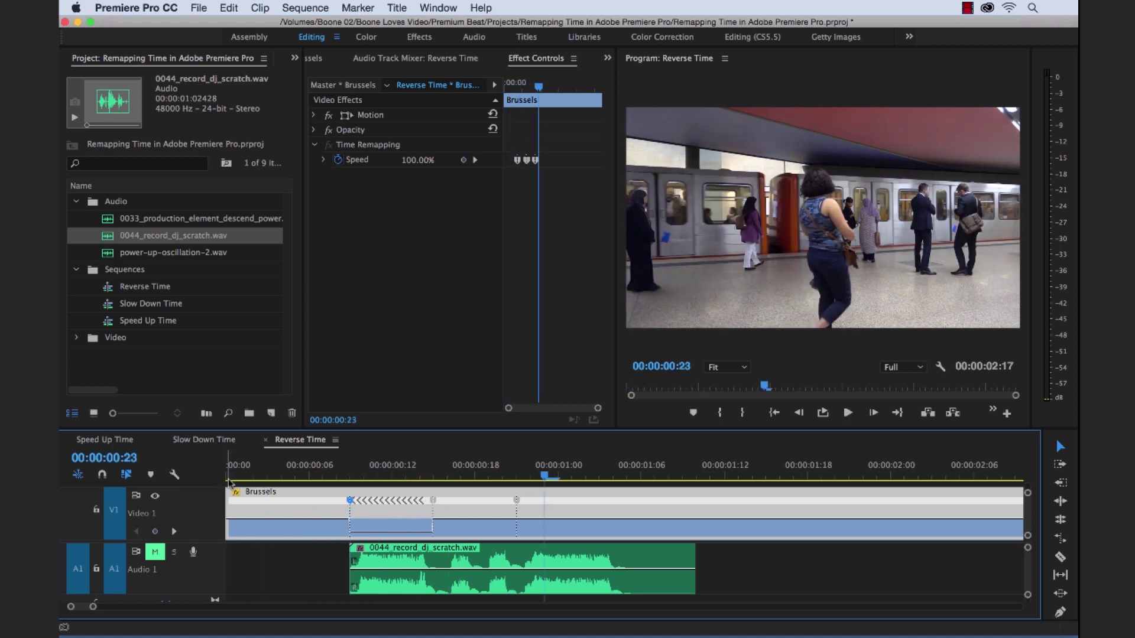
pyautogui.press('space')
pyautogui.press('space')
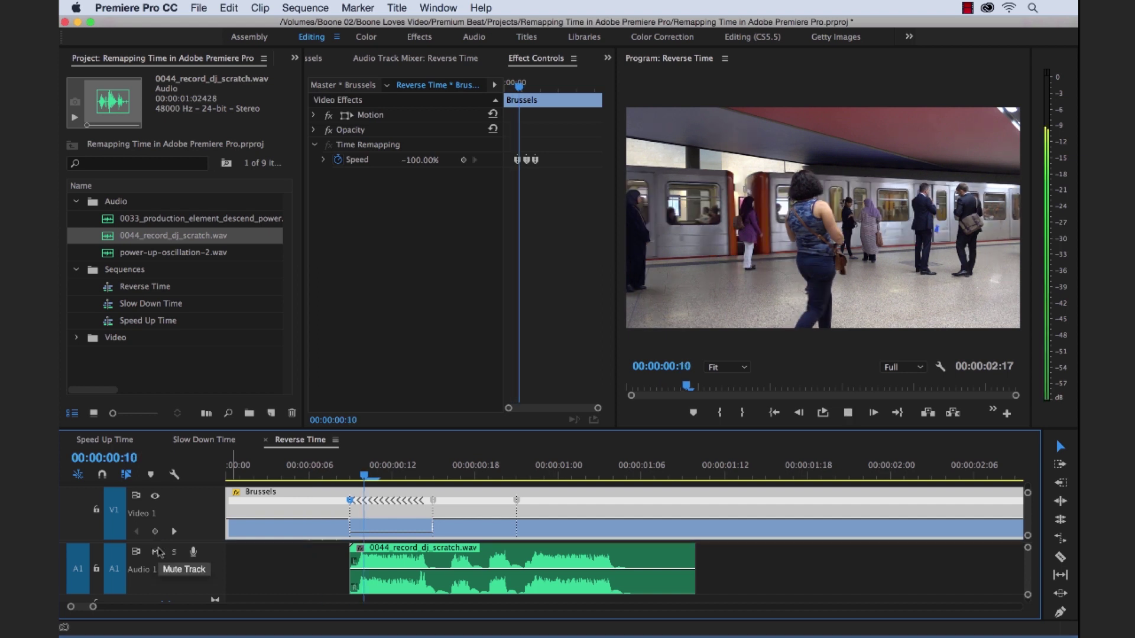
pyautogui.press('space')
# Step: Unmute the A1 scratch track and return the playhead to frame 9 where the reverse begins
pyautogui.click(157, 553)
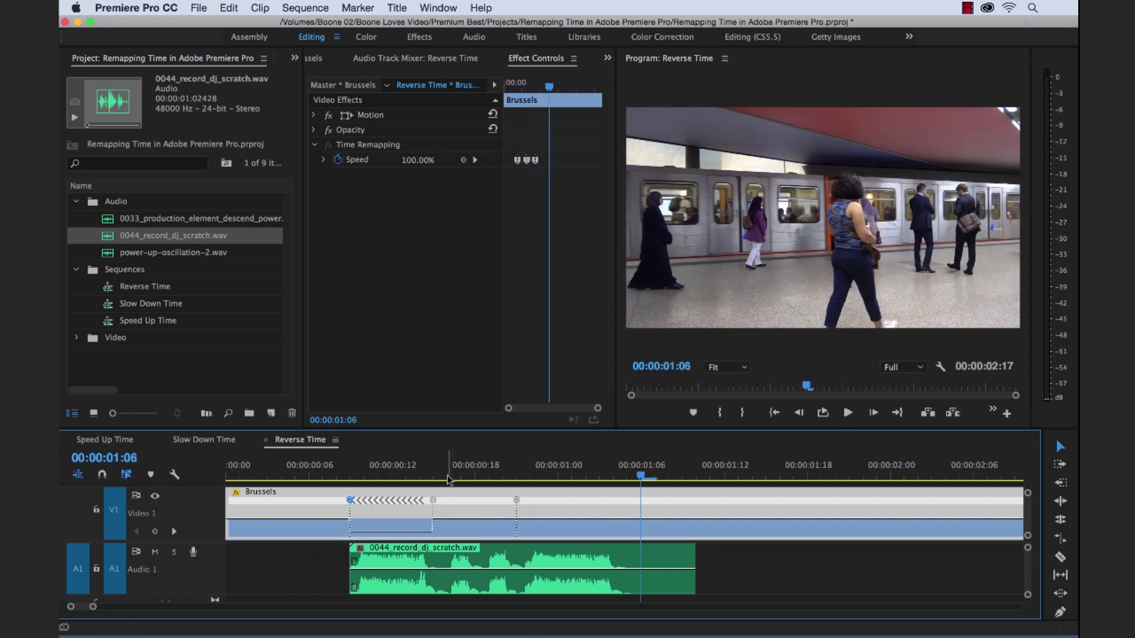
pyautogui.moveTo(472, 469); pyautogui.dragTo(349, 470)
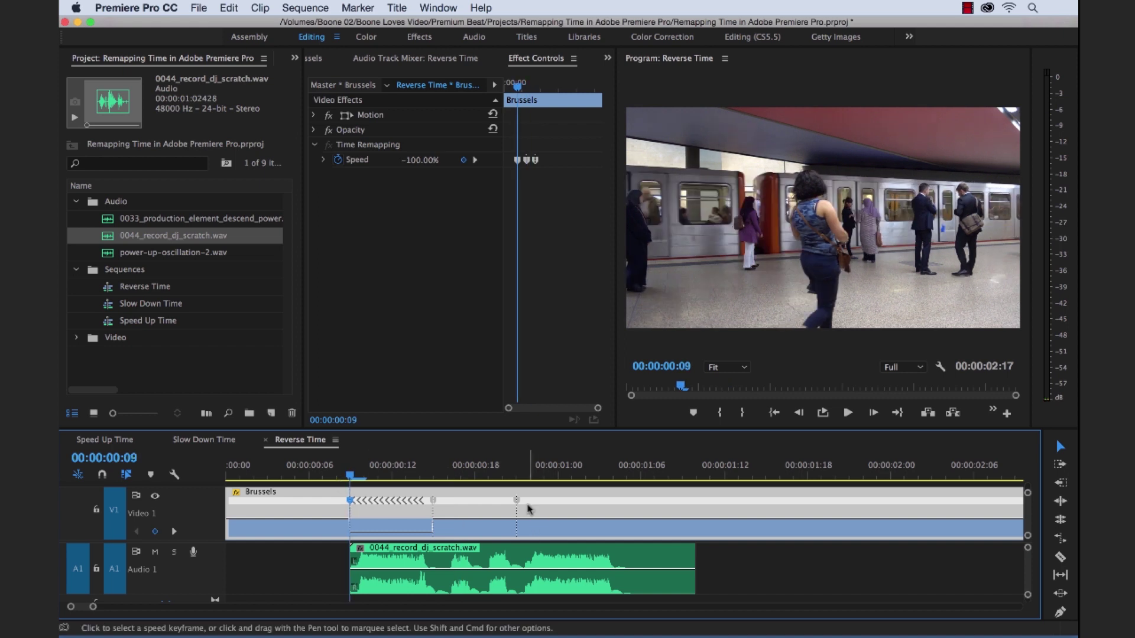
pyautogui.moveTo(516, 500); pyautogui.dragTo(471, 512)
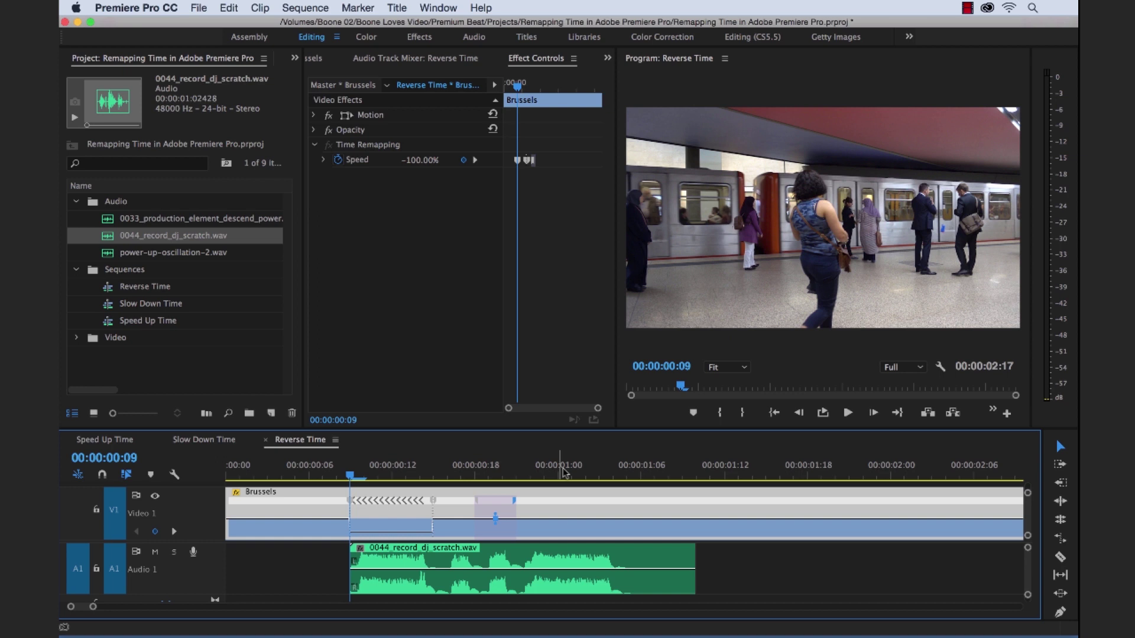
# Step: Move the later speed keyframe to frame 20 and drag out a second -100% reverse, extending the sequence to 00:00:02:23
pyautogui.click(516, 500)
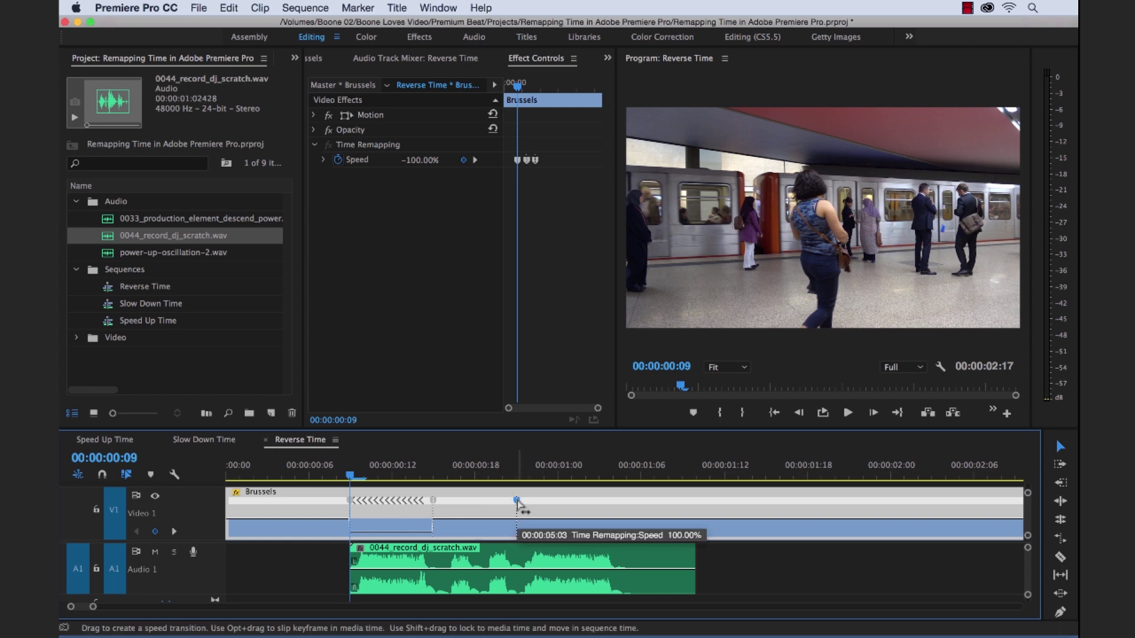
pyautogui.moveTo(516, 501)
pyautogui.mouseDown()
pyautogui.moveTo(444, 513)
pyautogui.moveTo(517, 502)
pyautogui.moveTo(467, 505)
pyautogui.moveTo(485, 505)
pyautogui.mouseUp()
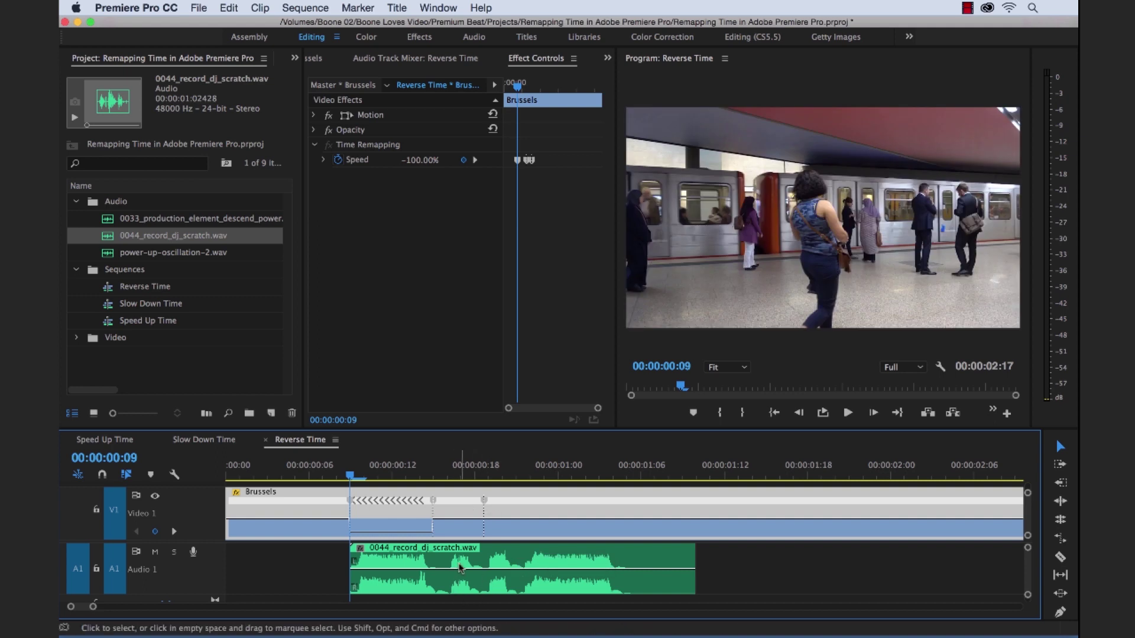
pyautogui.click(484, 501)
pyautogui.moveTo(484, 501); pyautogui.dragTo(545, 500)
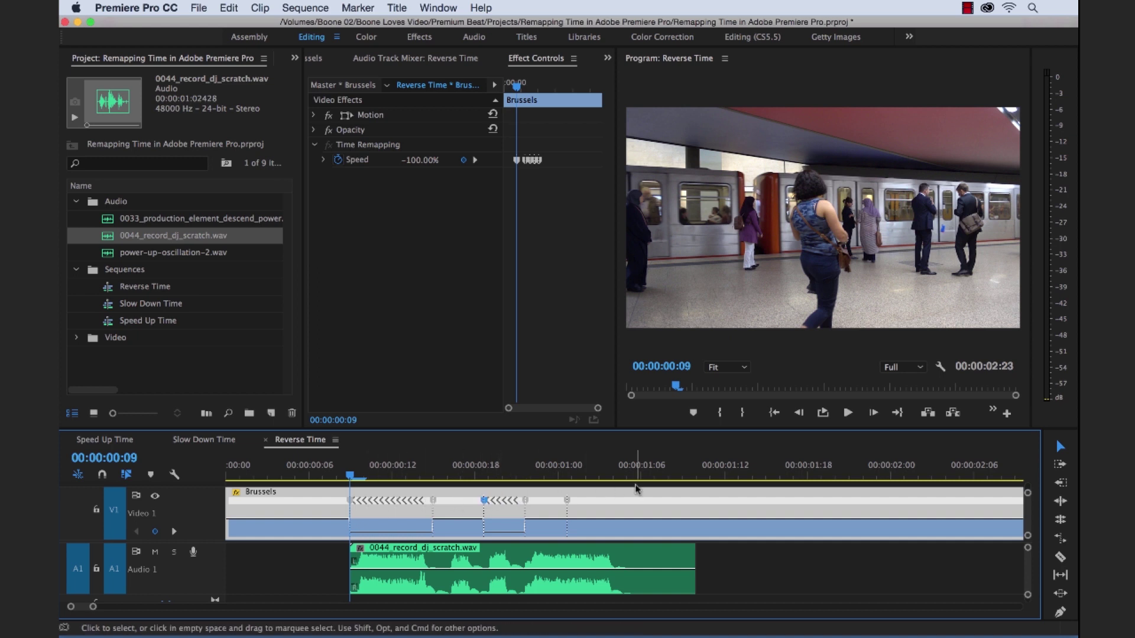
pyautogui.press('-')
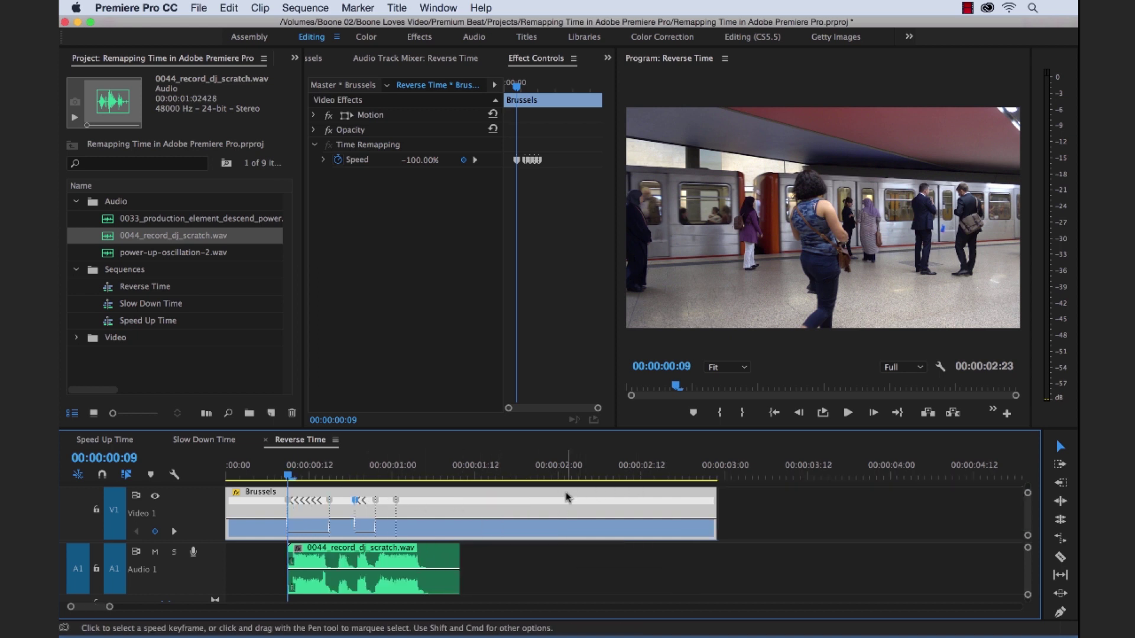
pyautogui.press('Home')
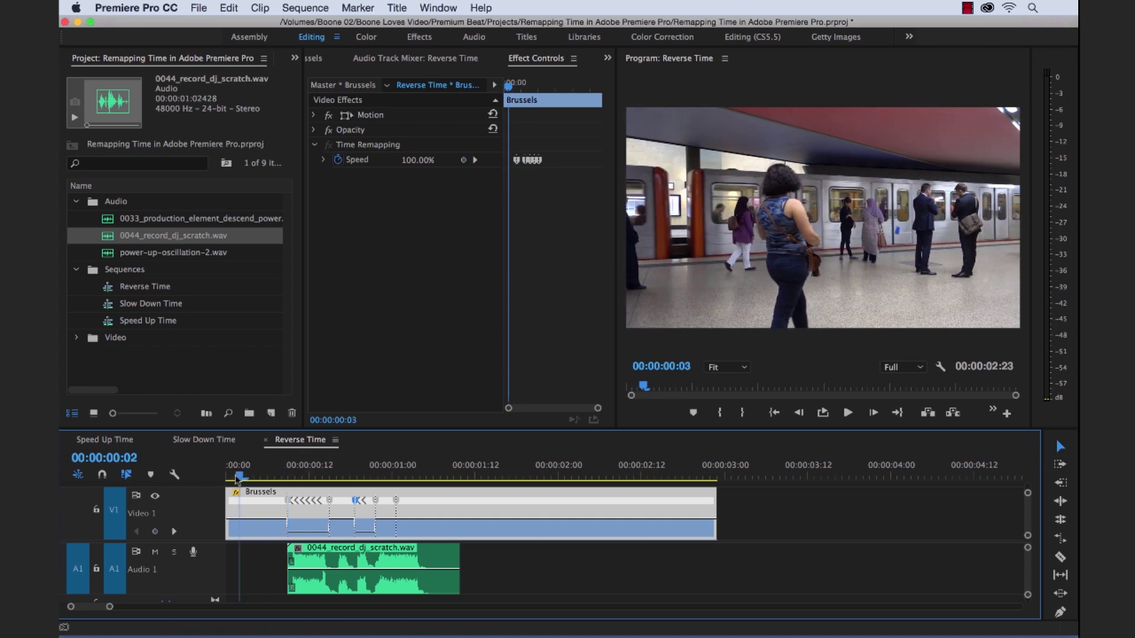
pyautogui.press('space')
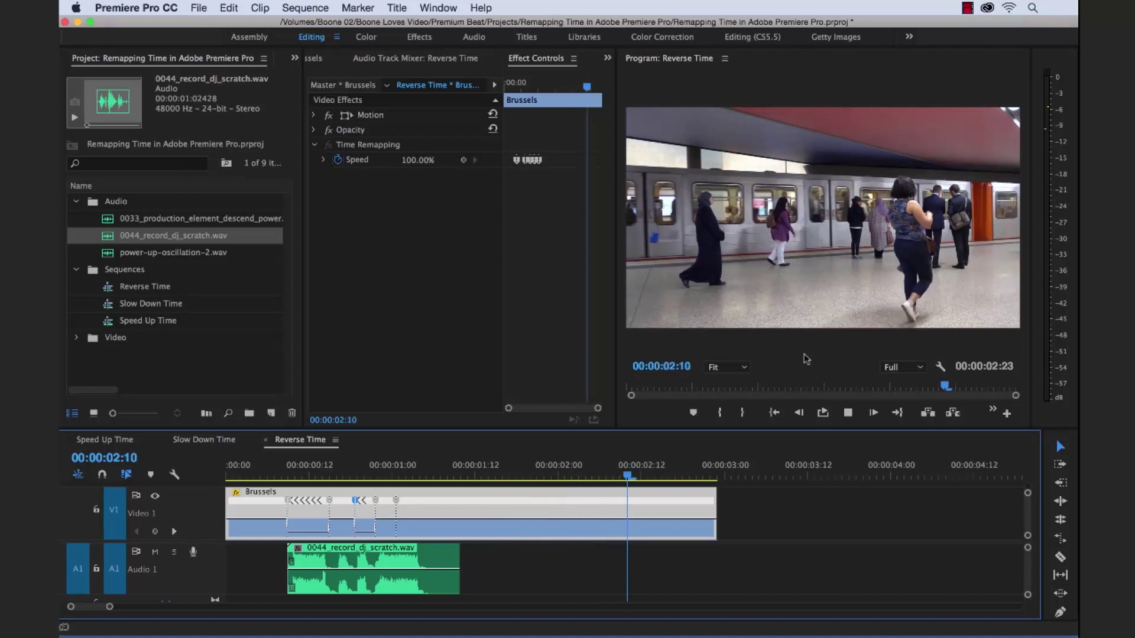
pyautogui.press('space')
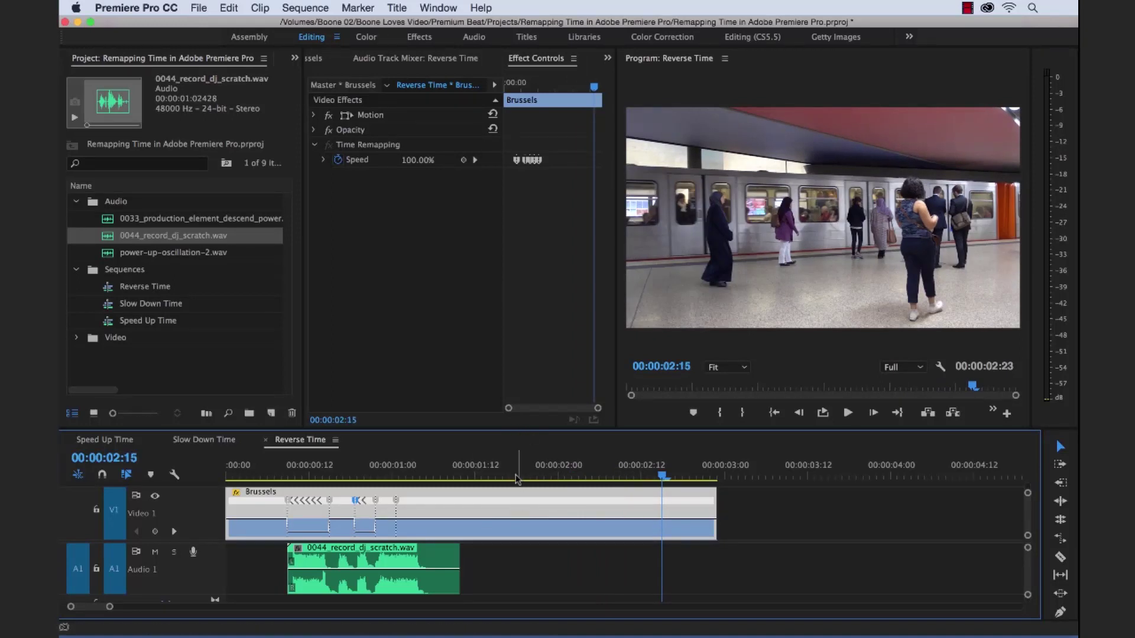
pyautogui.moveTo(517, 478); pyautogui.dragTo(405, 479)
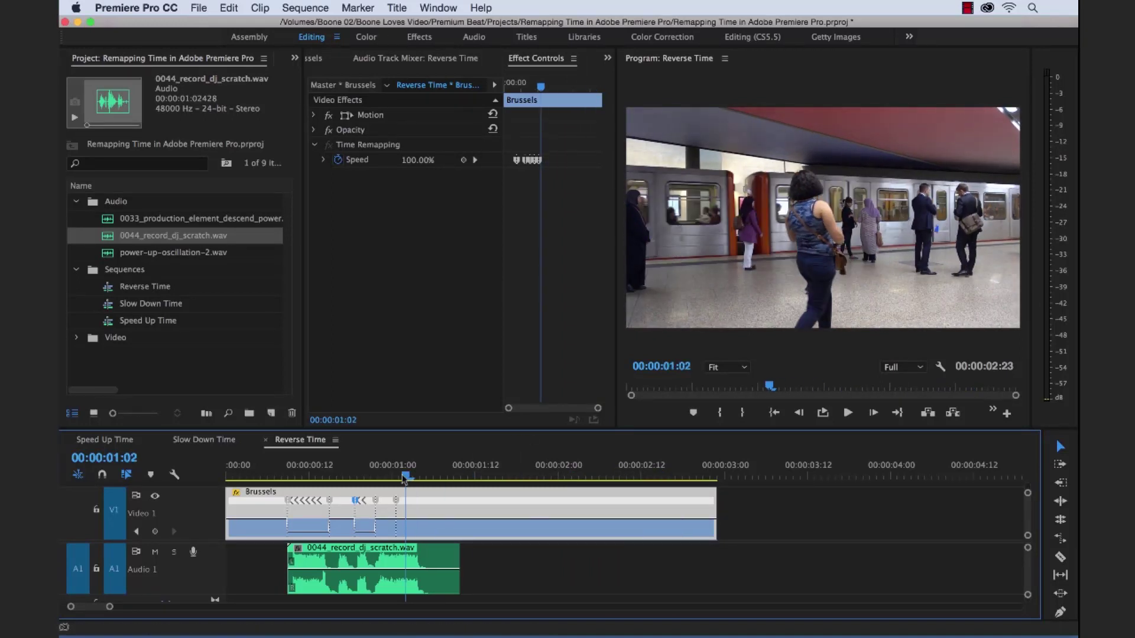
pyautogui.press('space')
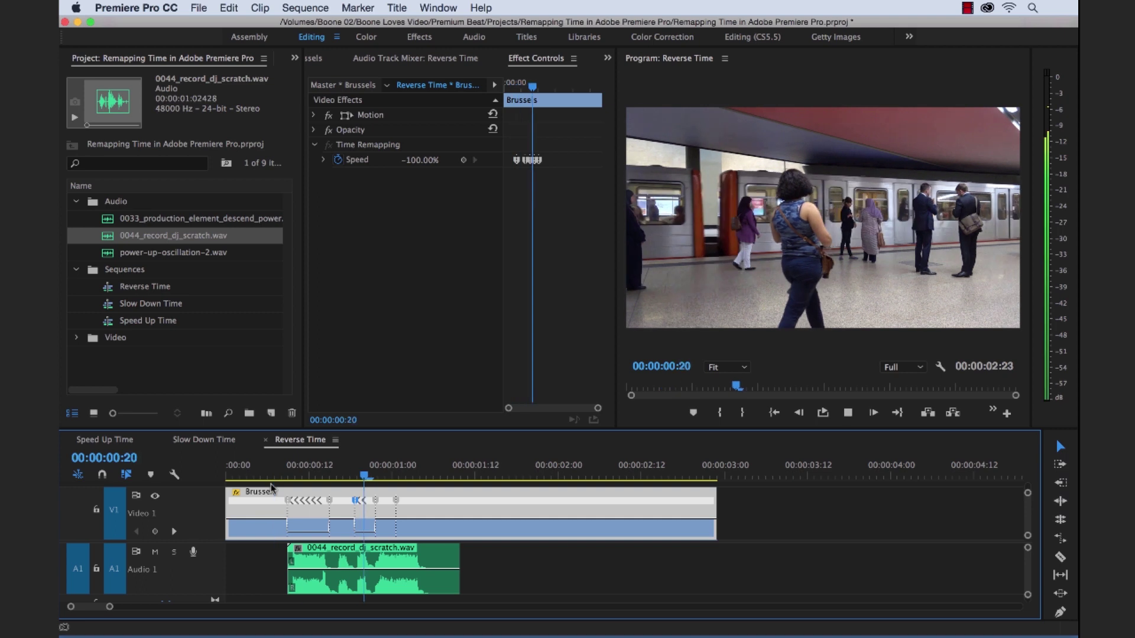
pyautogui.press('space')
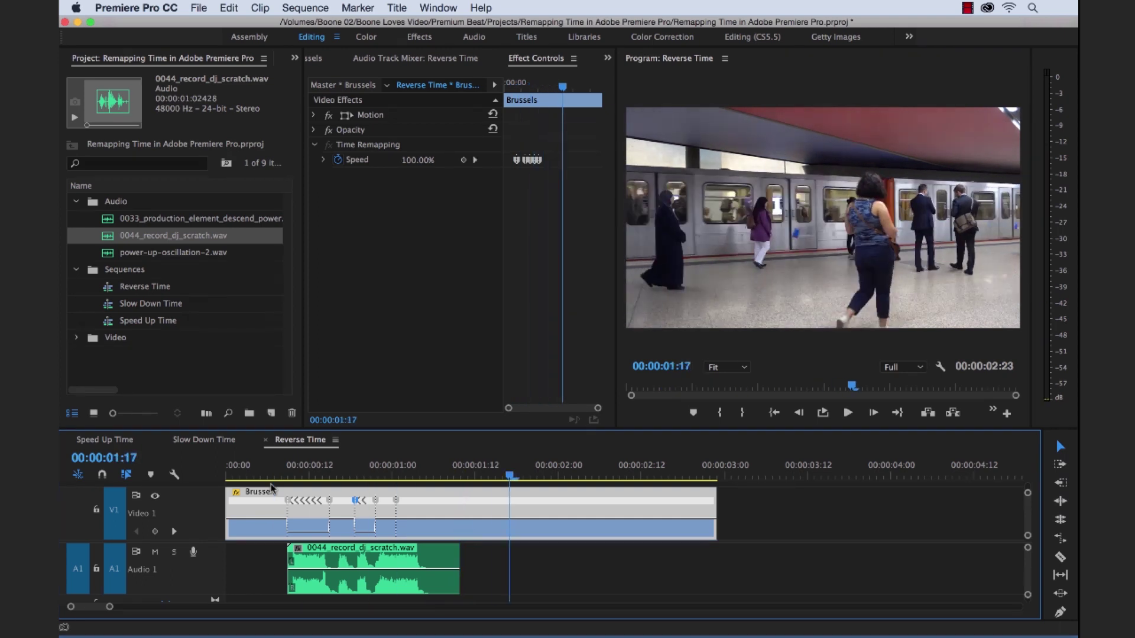
pyautogui.click(340, 464)
pyautogui.press('=')
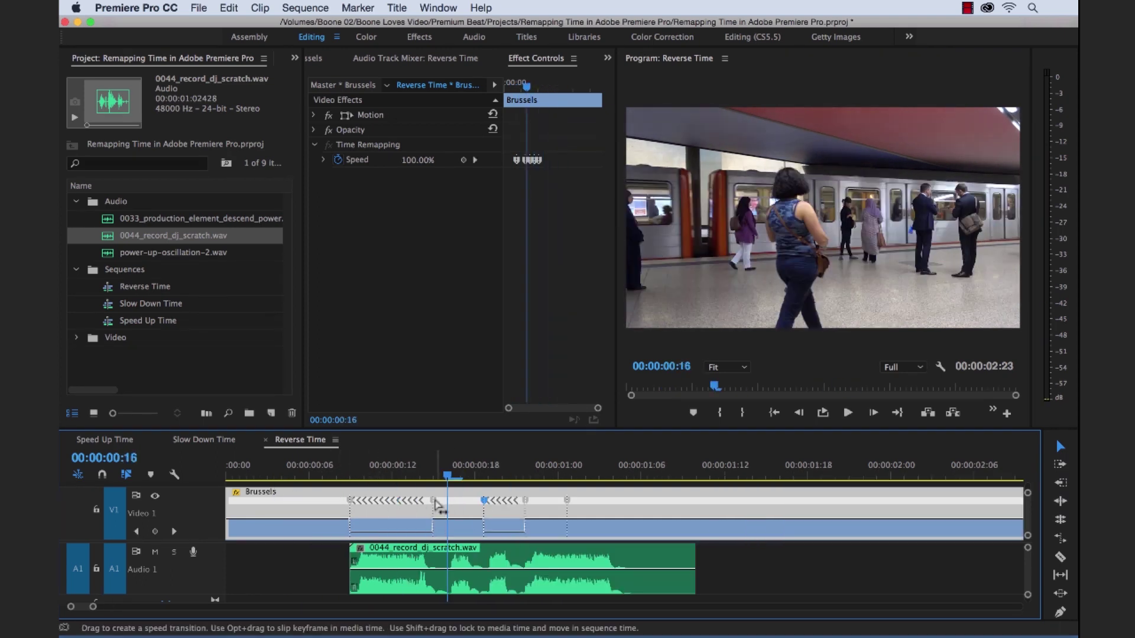
pyautogui.moveTo(438, 505)
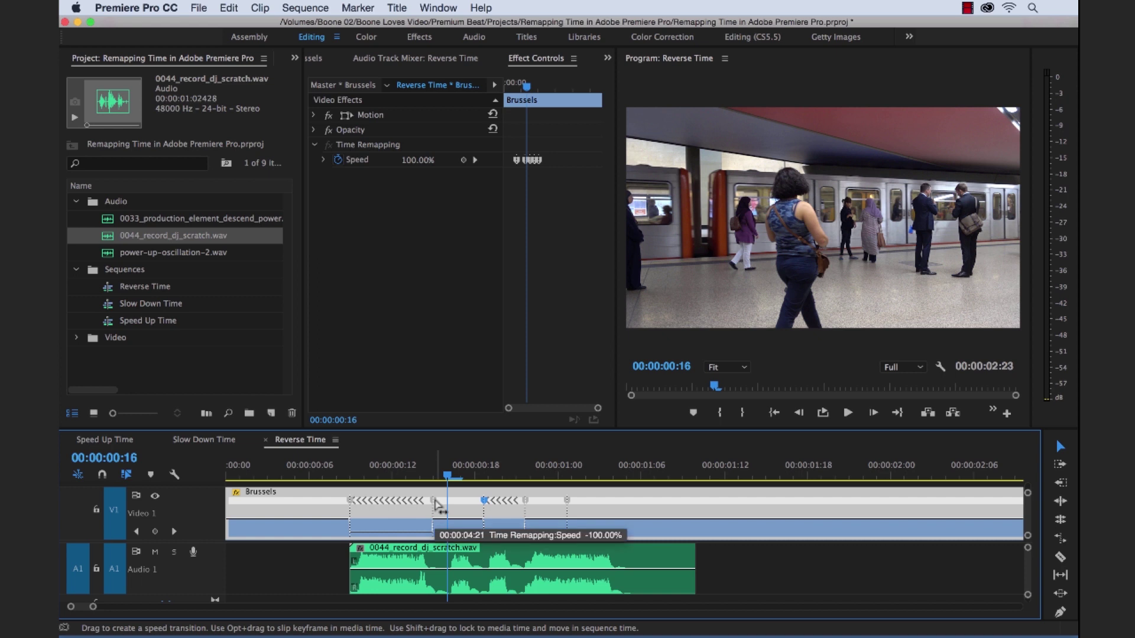